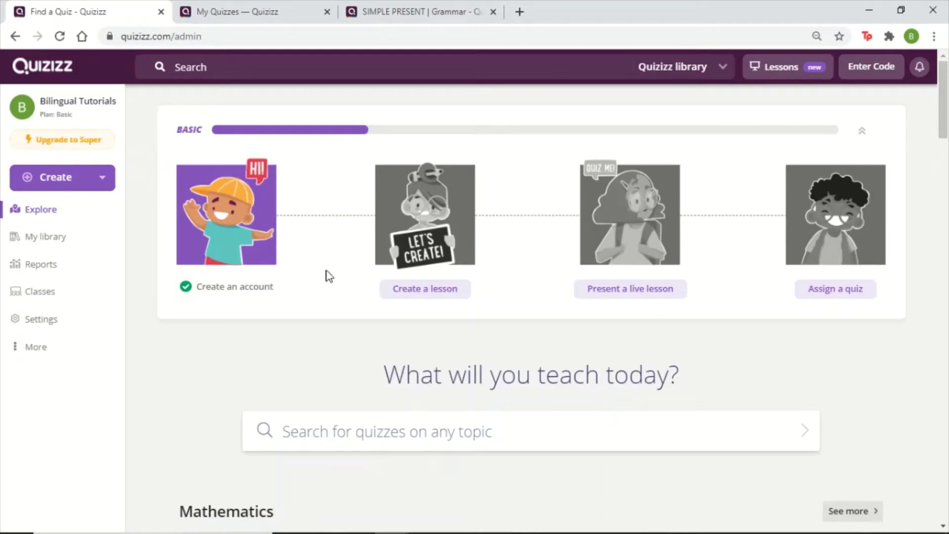
scroll(318, 259, down, 15)
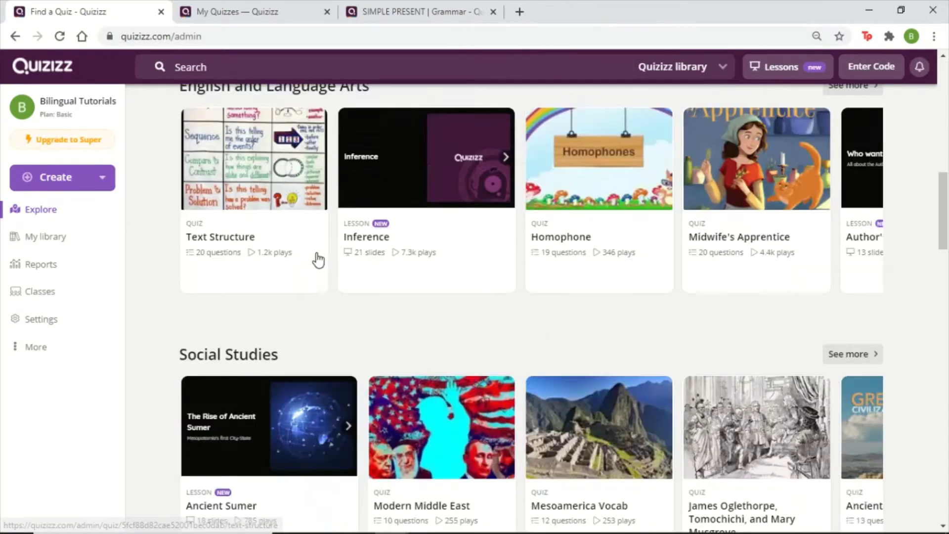
scroll(317, 258, up, 15)
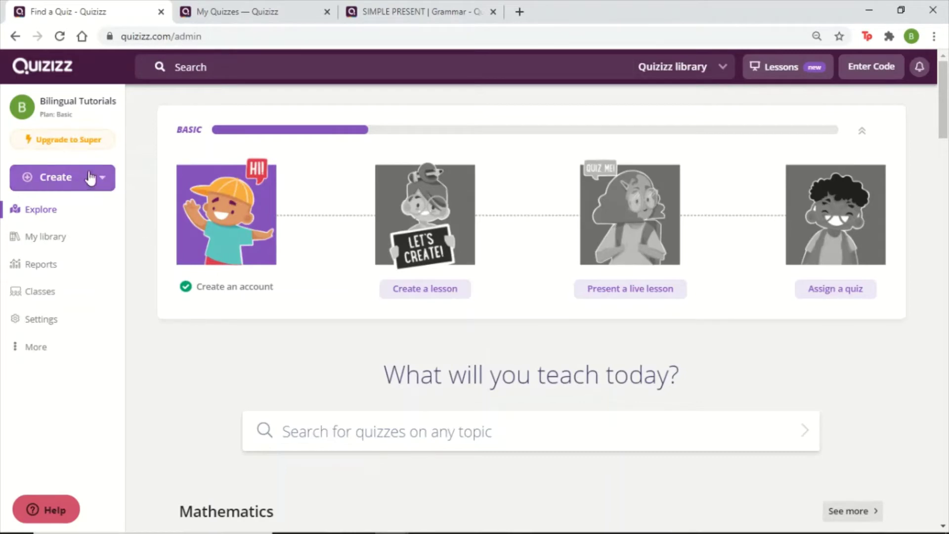
scroll(443, 322, down, 5)
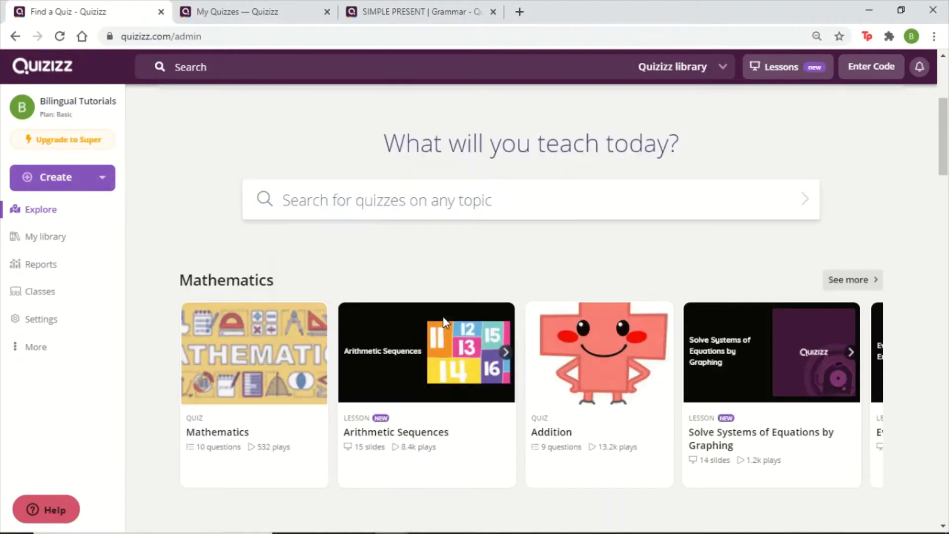
scroll(443, 322, up, 5)
Step: Create a new quiz named "Seasons" with English as its subject
click(75, 187)
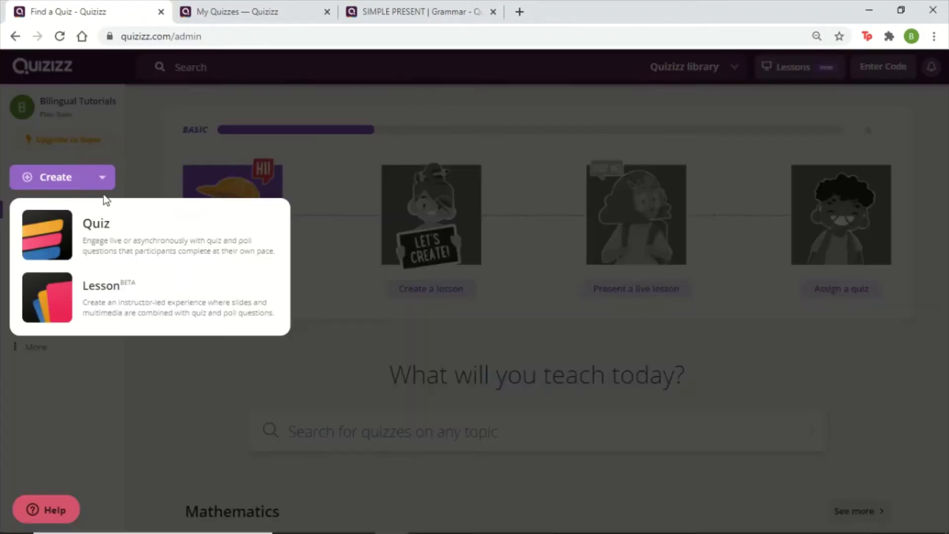
click(124, 234)
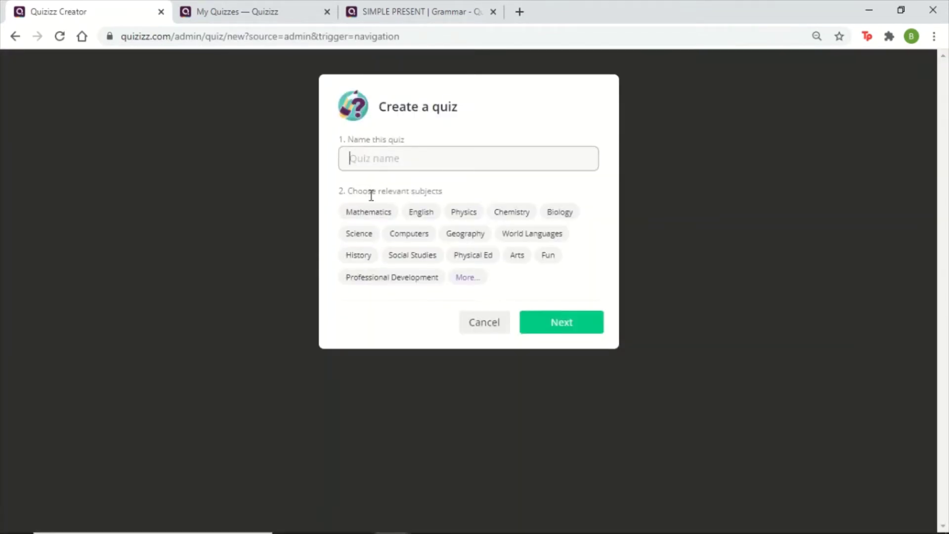
text(Seasons)
click(421, 212)
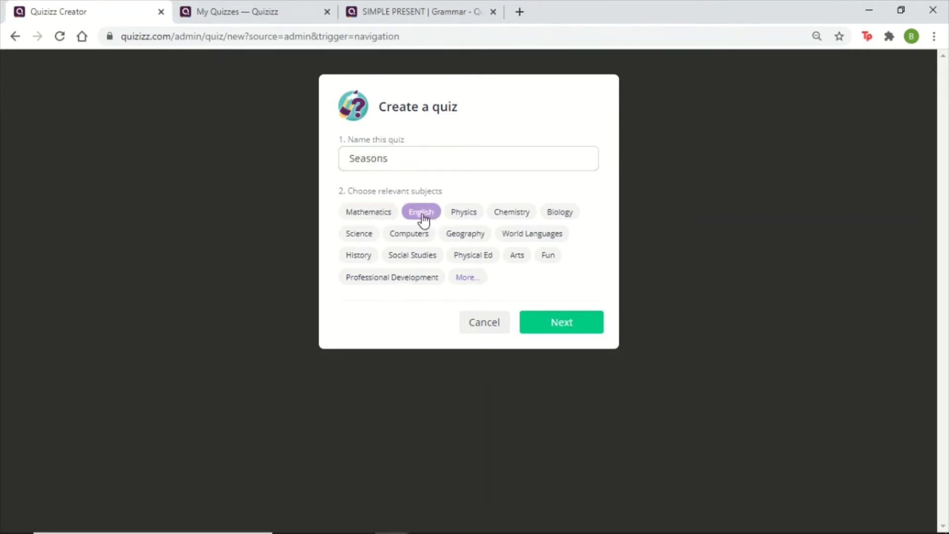
click(559, 322)
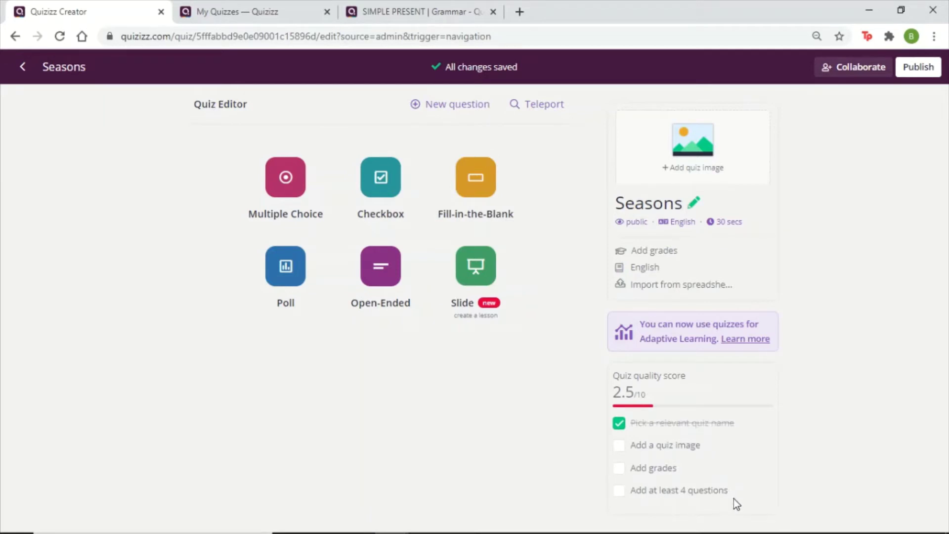
Step: Upload the "cold" picture from the quizizz folder as the quiz's title image
click(692, 159)
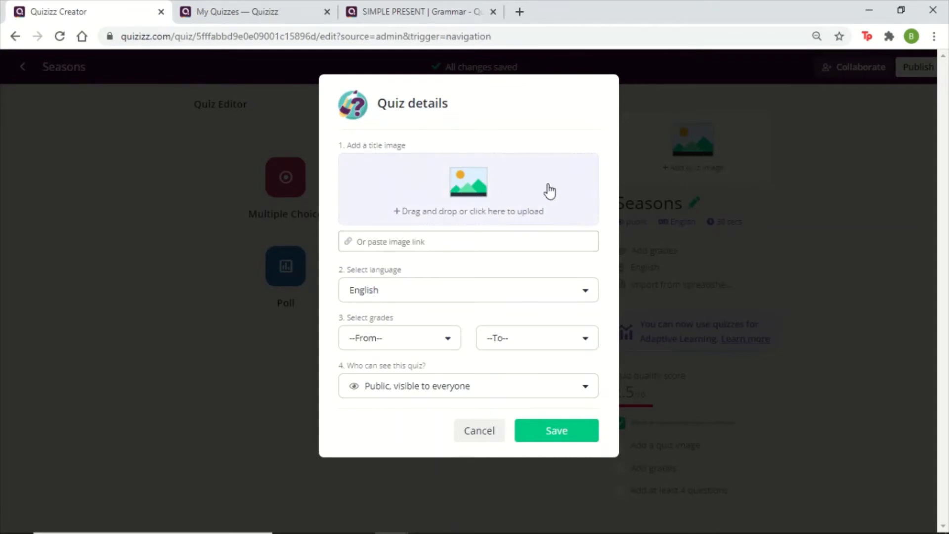
click(480, 191)
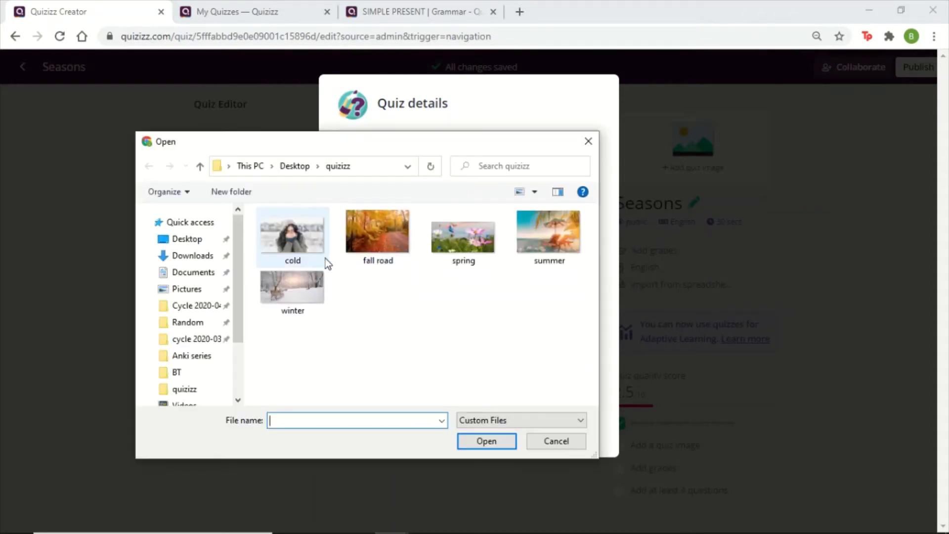
click(304, 242)
click(487, 440)
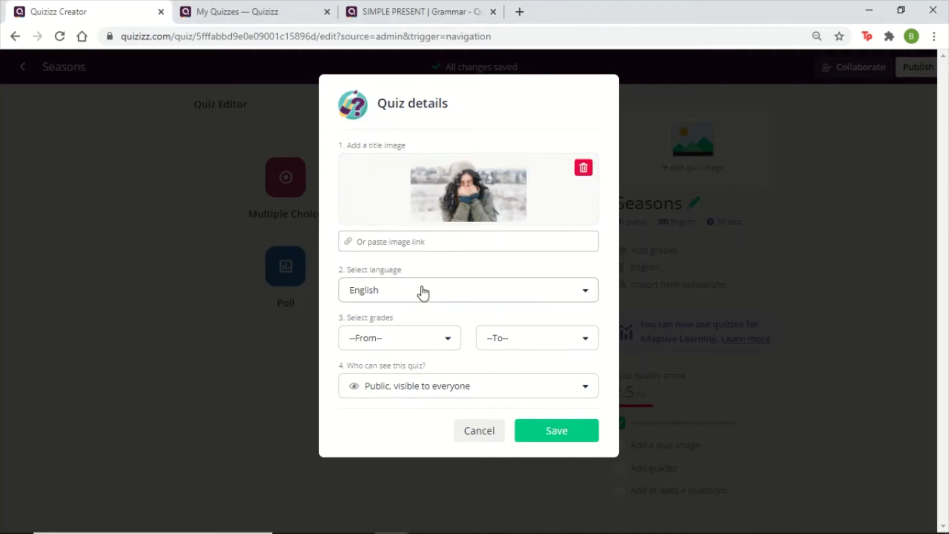
Step: Set the quiz's grade range from 4th to 5th, leave it visible to everyone, and save the quiz details
click(444, 335)
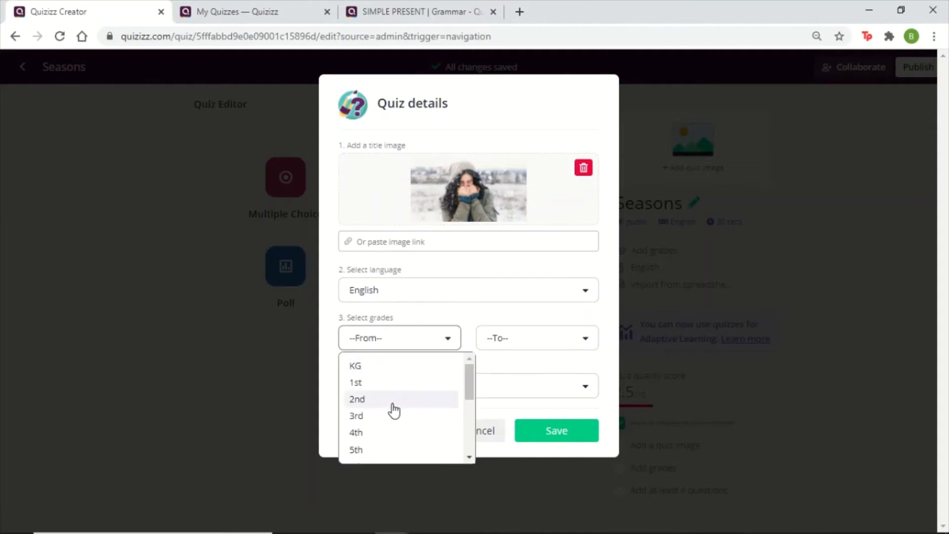
click(382, 428)
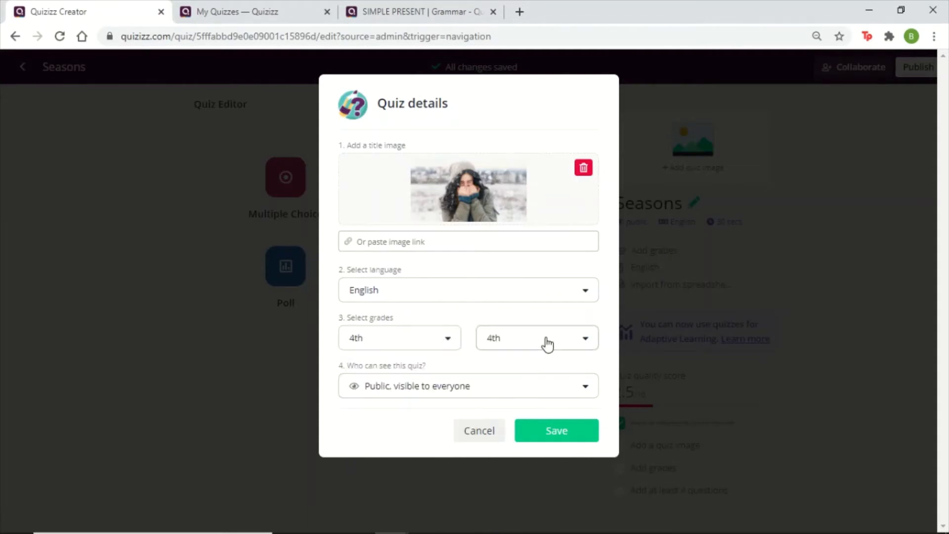
click(518, 341)
click(494, 451)
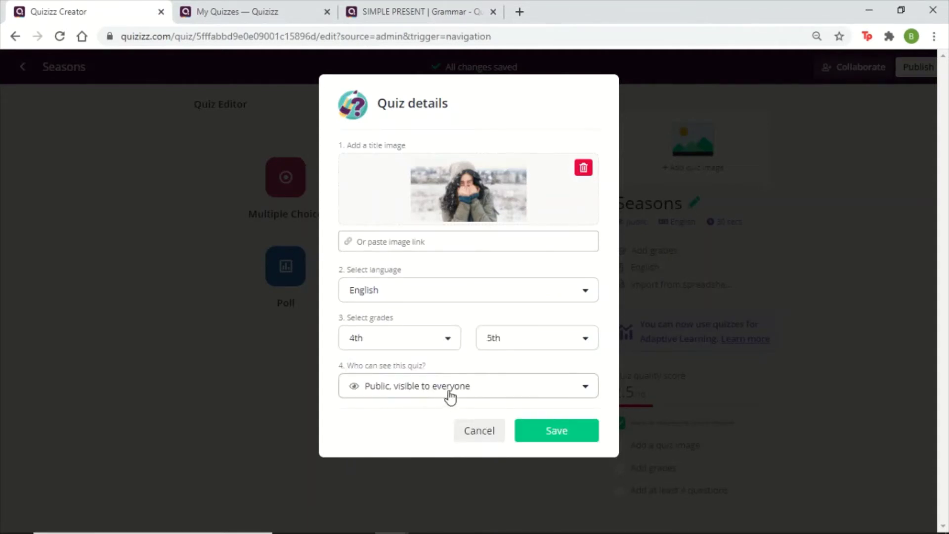
click(479, 388)
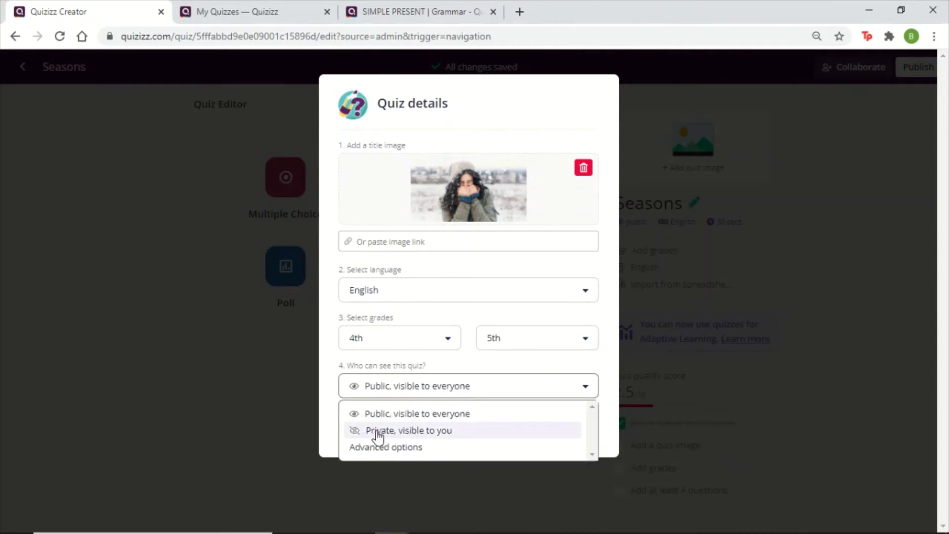
click(580, 267)
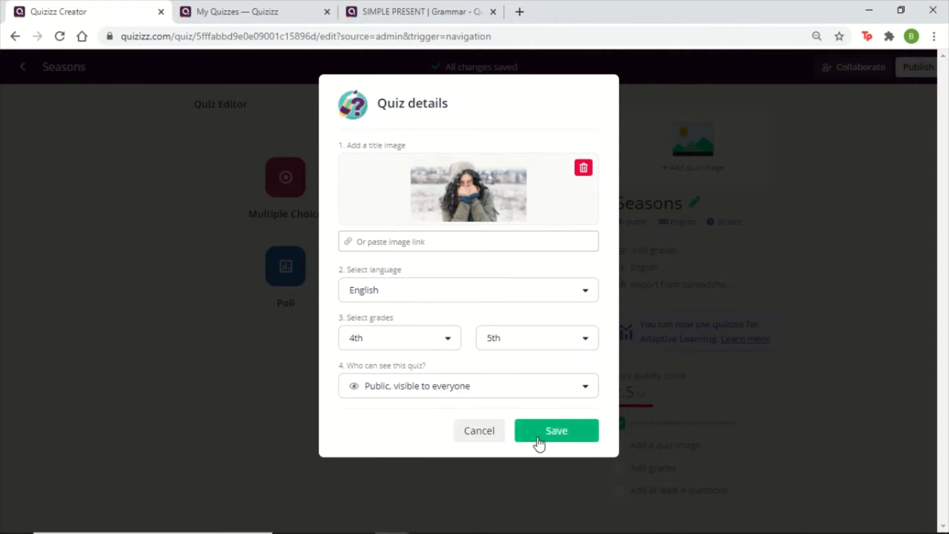
click(565, 433)
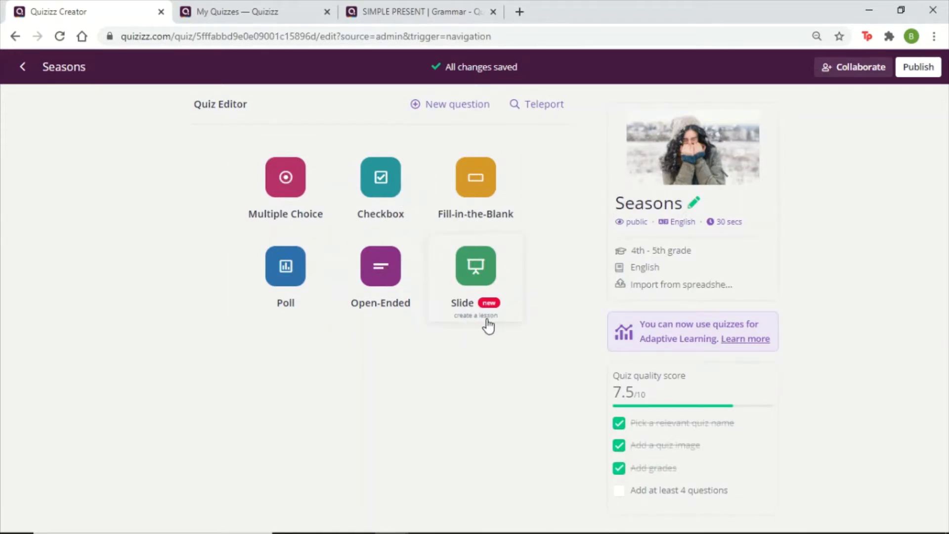
Step: Start a poll question that asks "How are you today?"
click(288, 269)
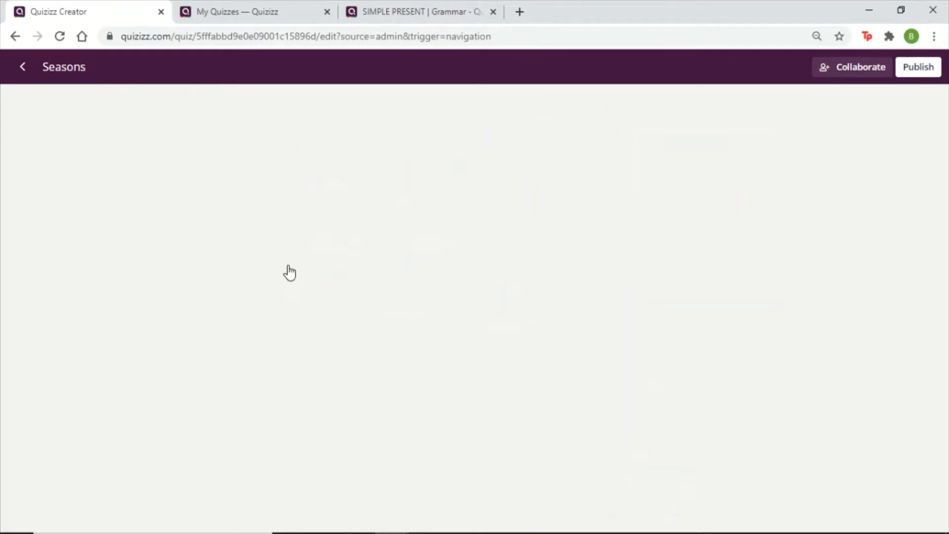
click(284, 169)
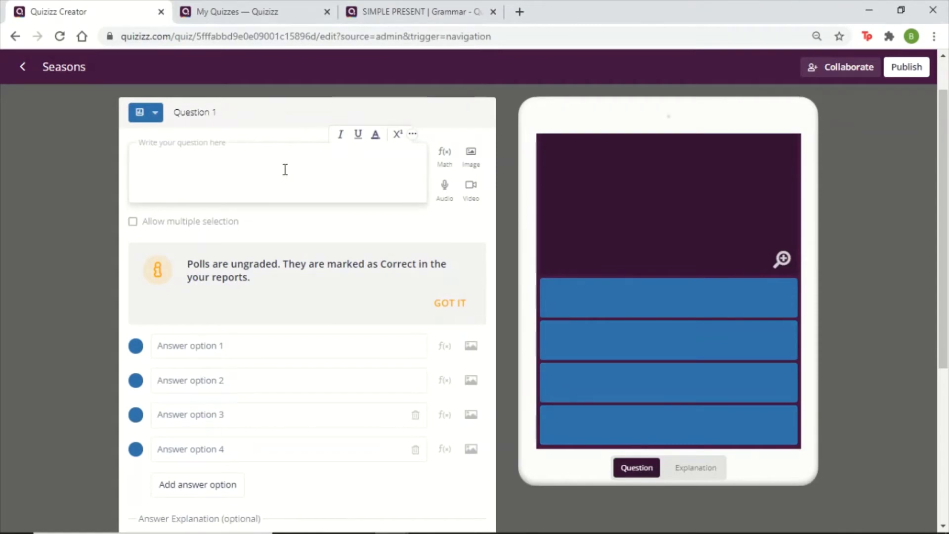
text(How)
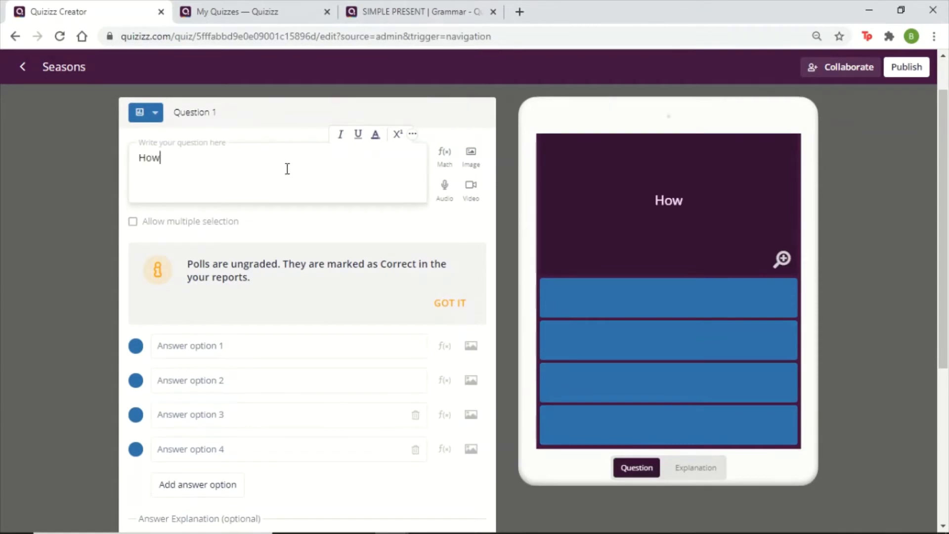
text( are you )
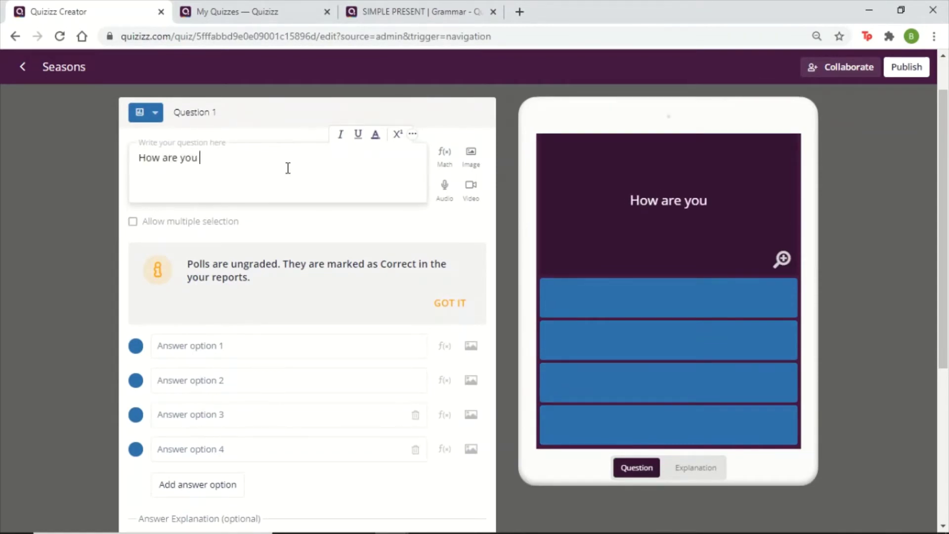
text(today?)
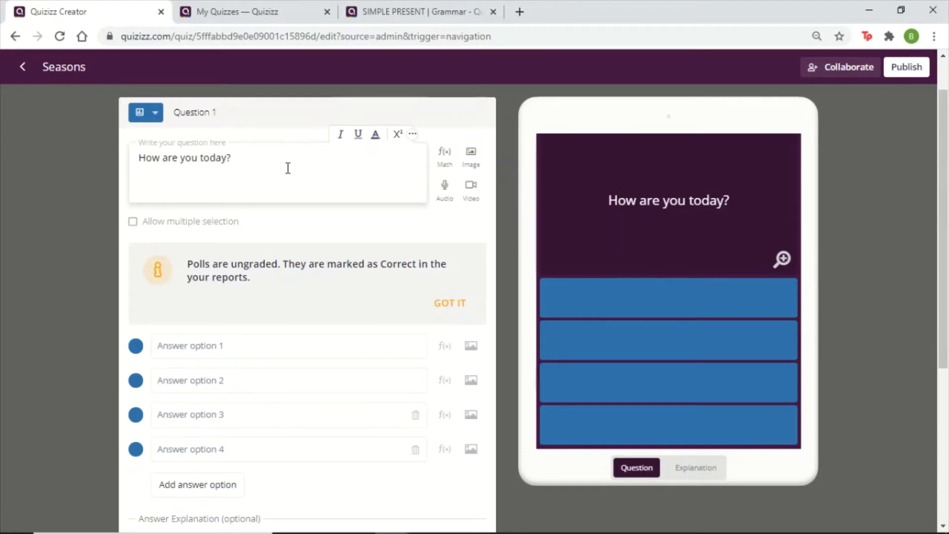
Step: Enter "I'm great!" and "I'm ok" as the first two answer options of the poll
click(251, 336)
text(I)
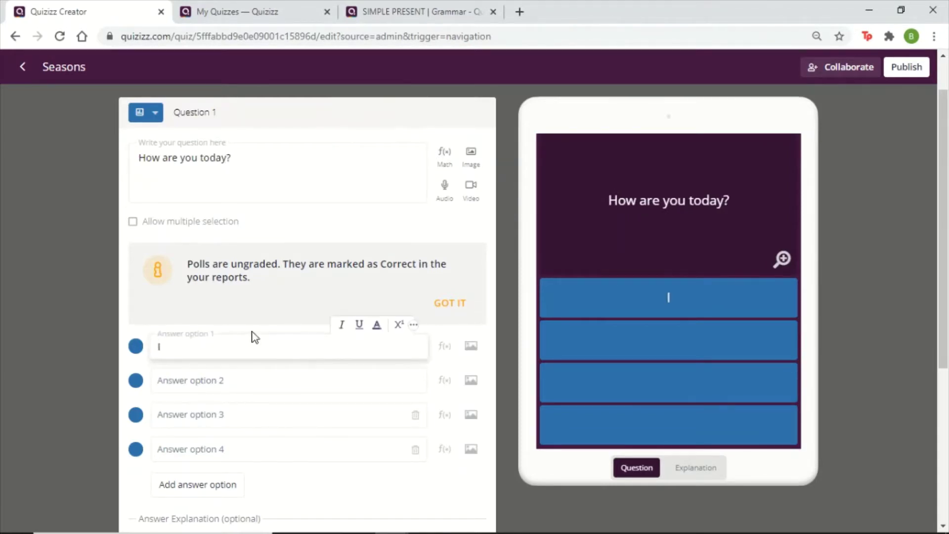
text('m great!)
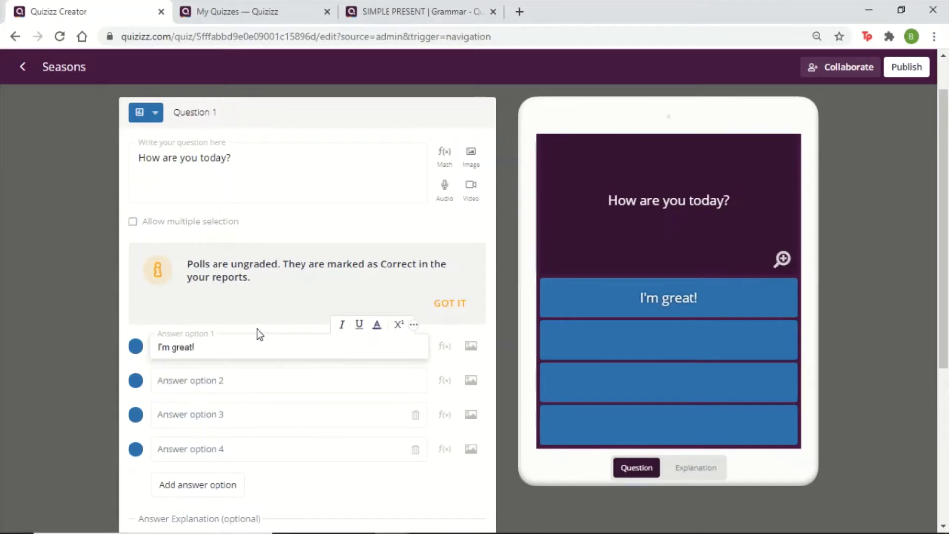
click(226, 379)
text(I'm oj)
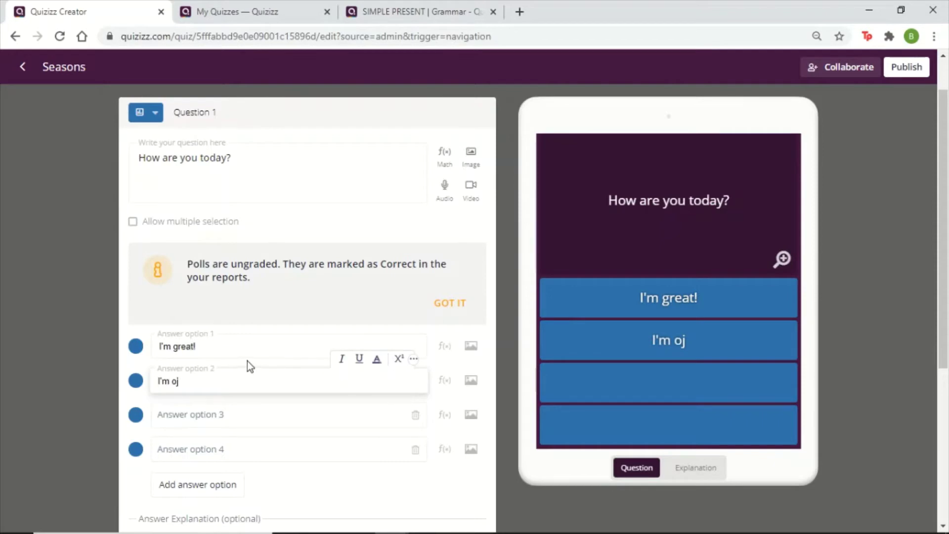
key(BackSpace)
text(k)
Step: Enter "So-so" and "Not so good" as the third and fourth answer options of the poll
click(198, 418)
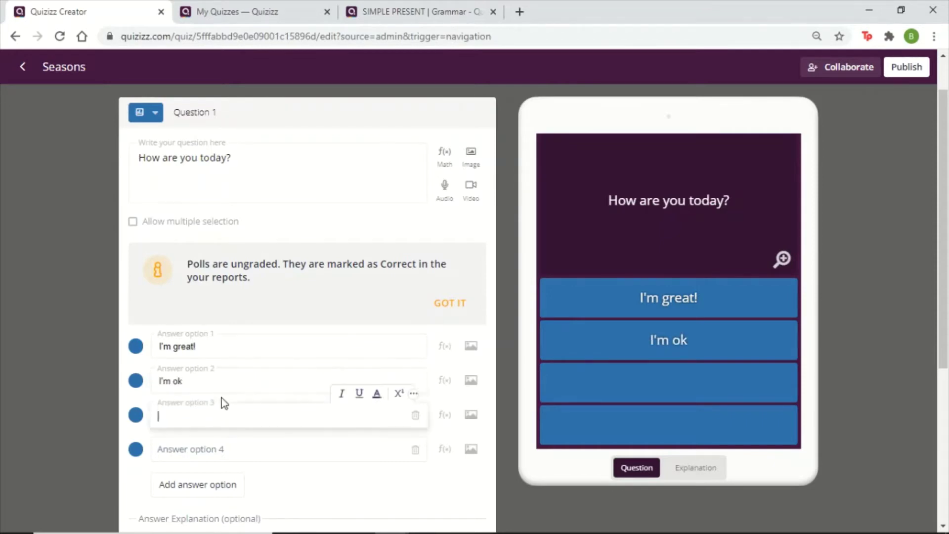
text(So-so)
key(Tab)
text(No)
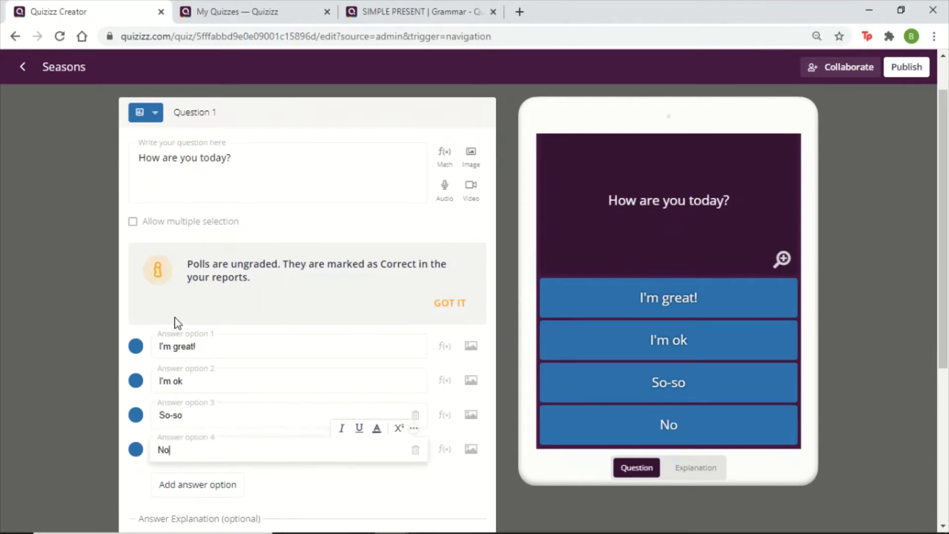
text(t so good)
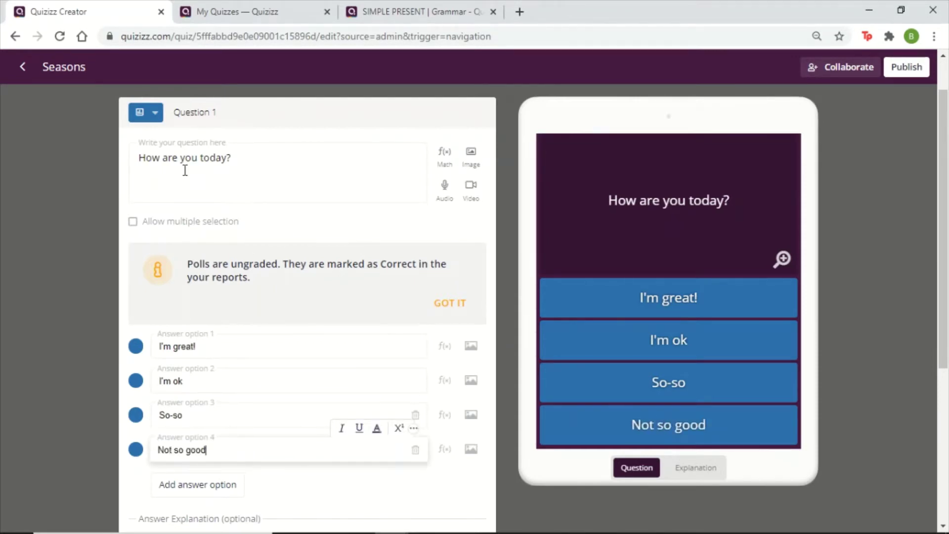
Step: Allow multiple selection for the poll question and switch it off again
click(134, 223)
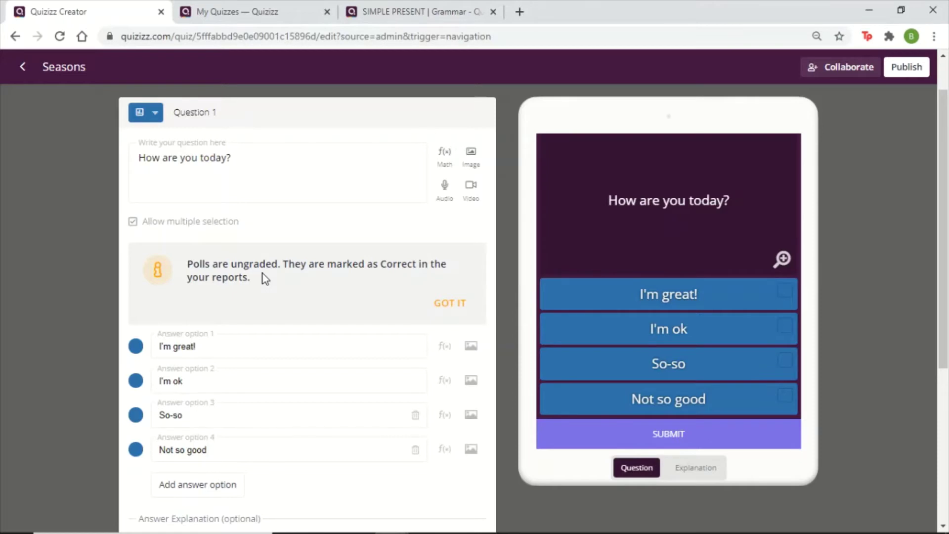
click(138, 222)
Step: Look through the available time limits for the poll question without choosing a different one
scroll(235, 267, down, 5)
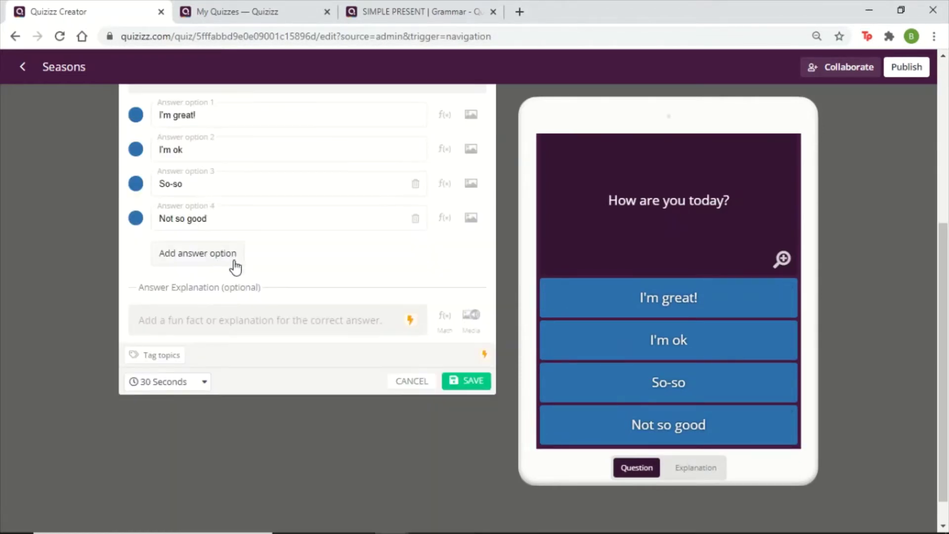
click(202, 387)
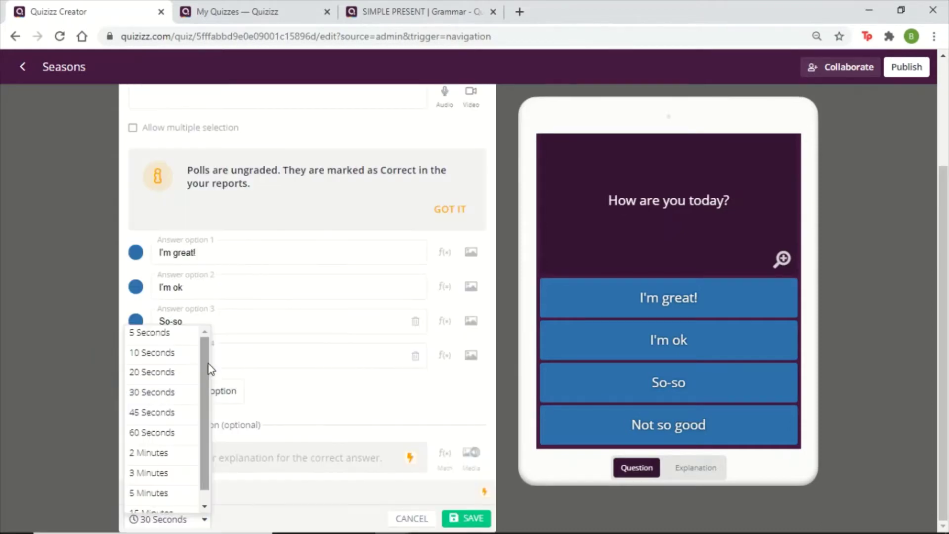
scroll(148, 396, down, 1)
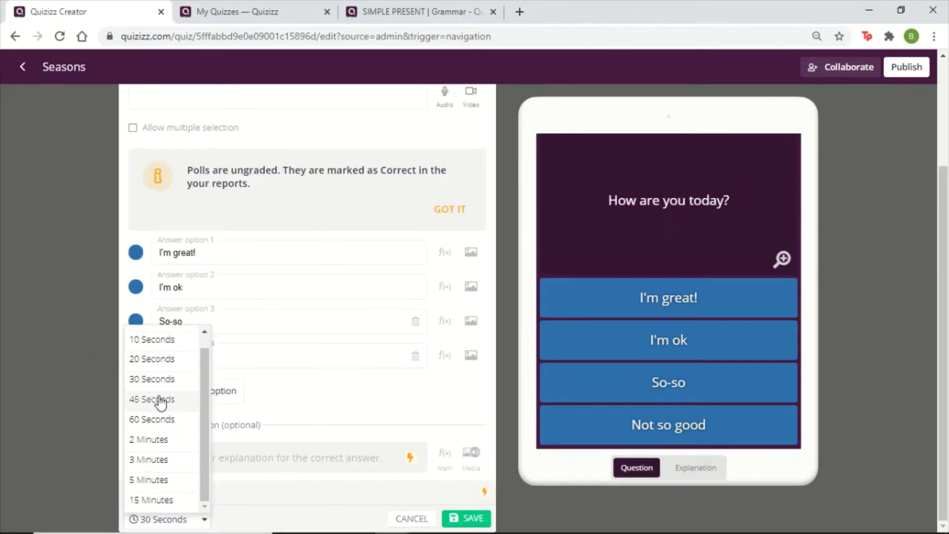
click(366, 381)
scroll(236, 435, down, 3)
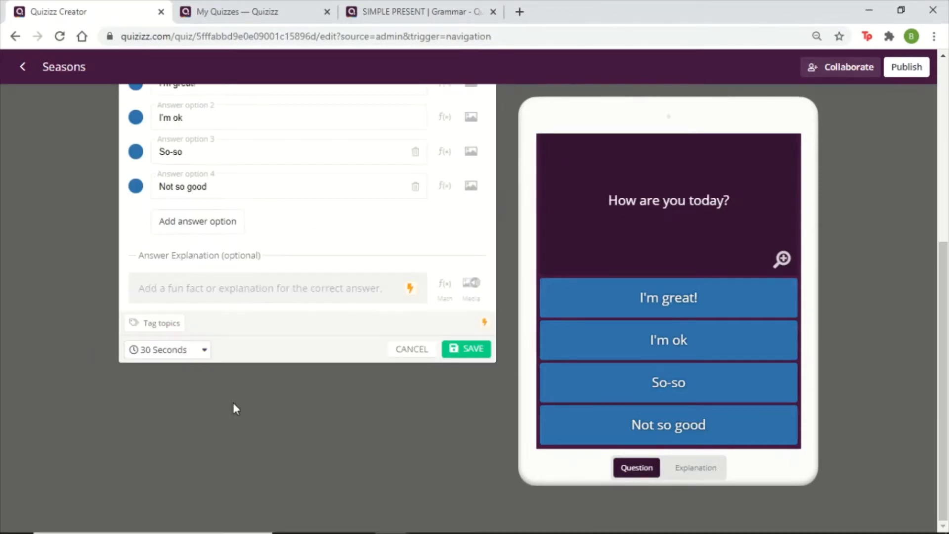
Step: Check the image upload options for the poll question and close them without adding a file
click(465, 350)
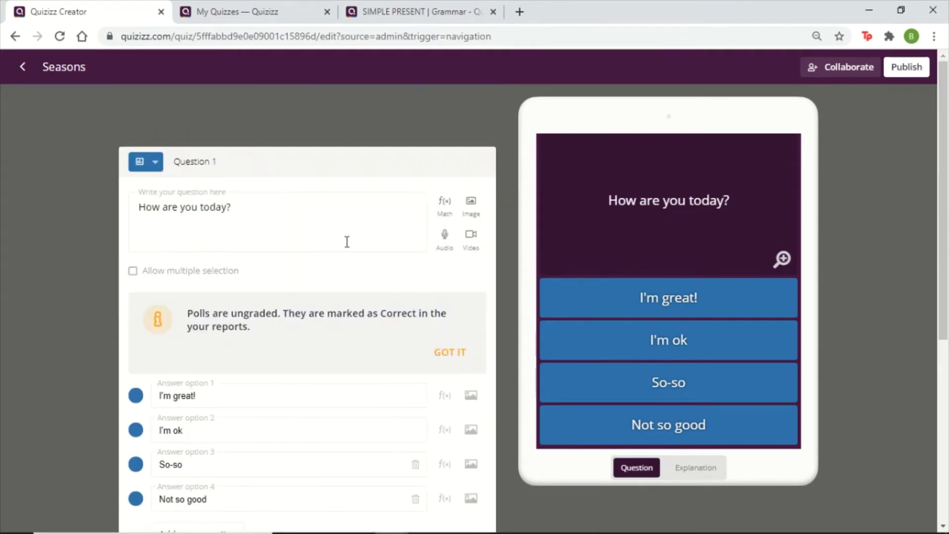
click(474, 216)
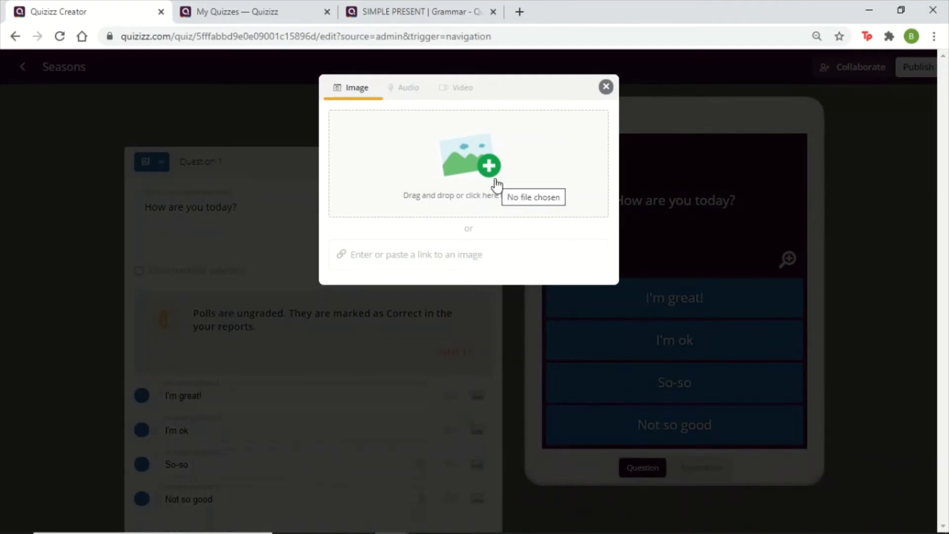
click(606, 87)
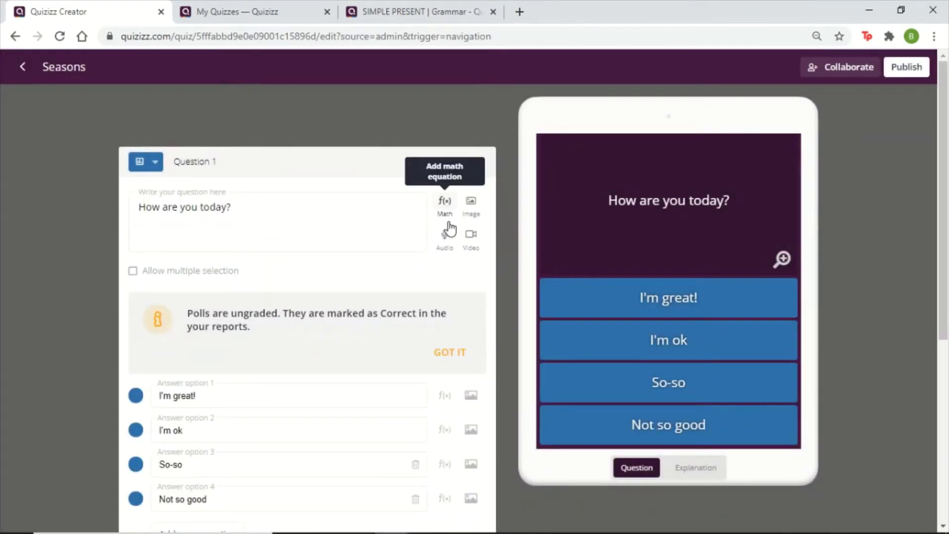
Step: Check the audio options for the poll question, close them without adding a clip and save the question
click(446, 245)
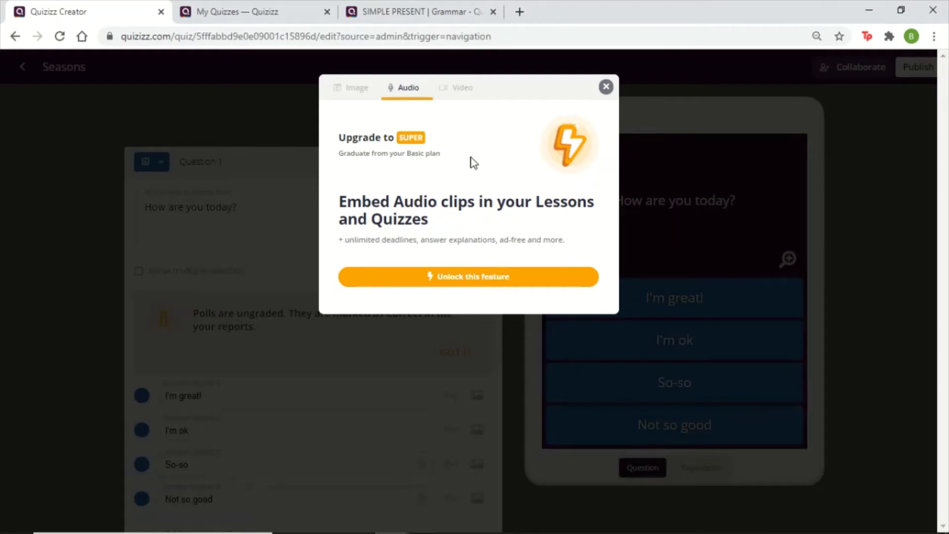
click(606, 88)
scroll(306, 342, down, 5)
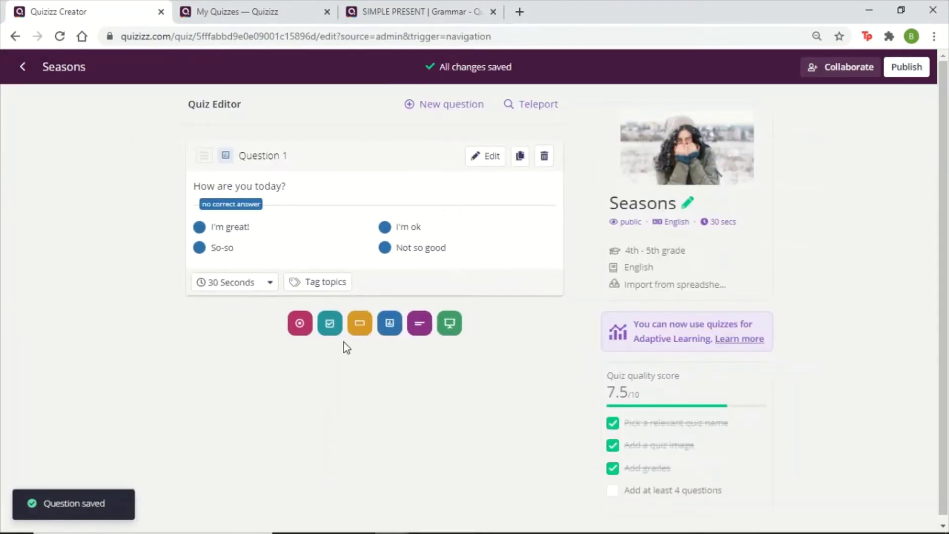
Step: Add a multiple-choice question with the text "Identify the season"
click(300, 324)
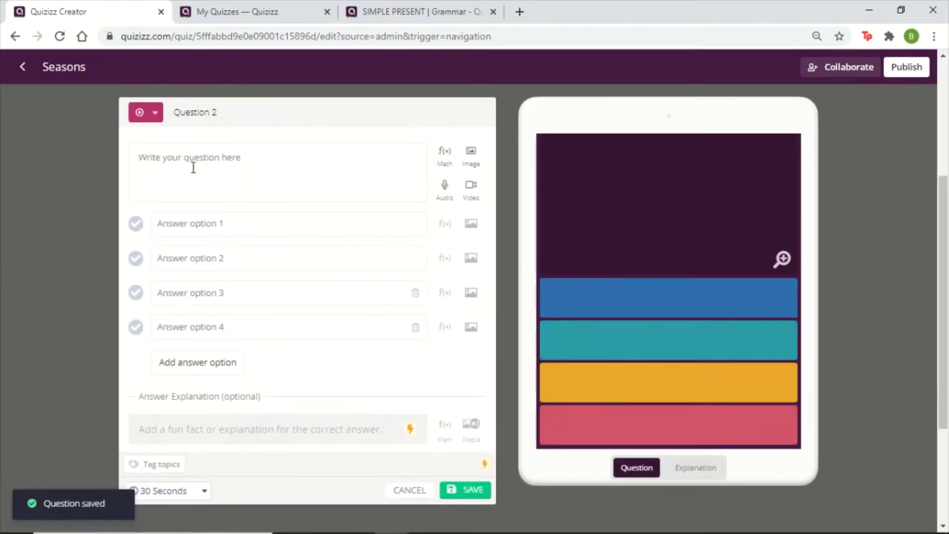
click(193, 165)
text(Ide)
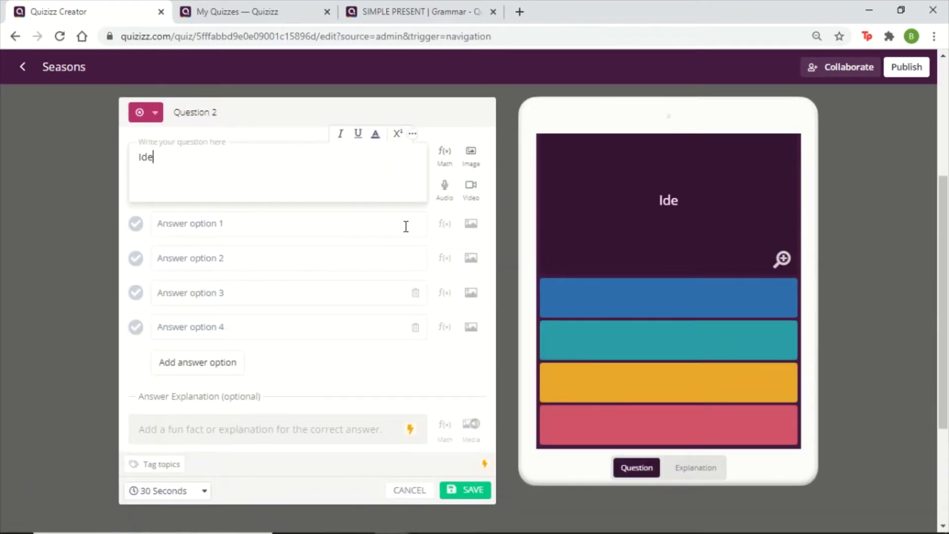
text(ntify the s3)
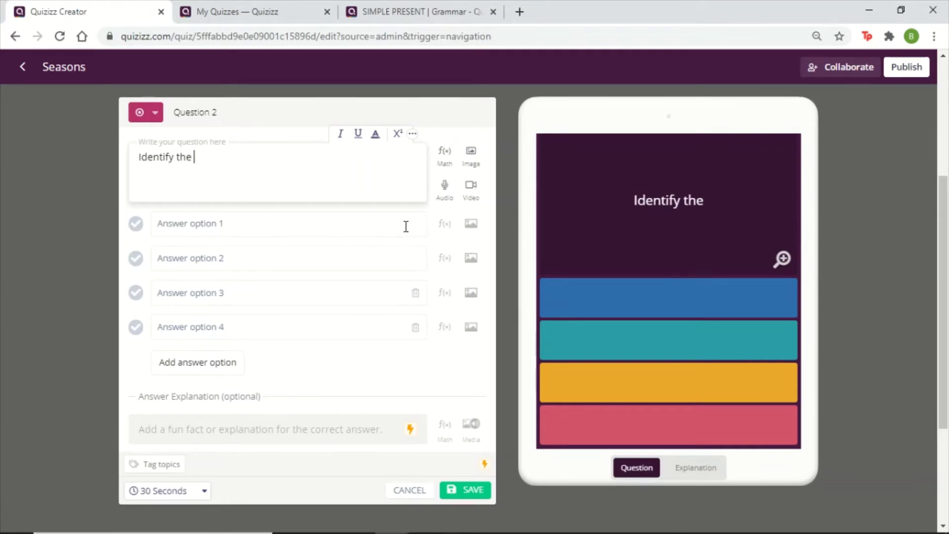
key(BackSpace)
key(BackSpace)
text(season)
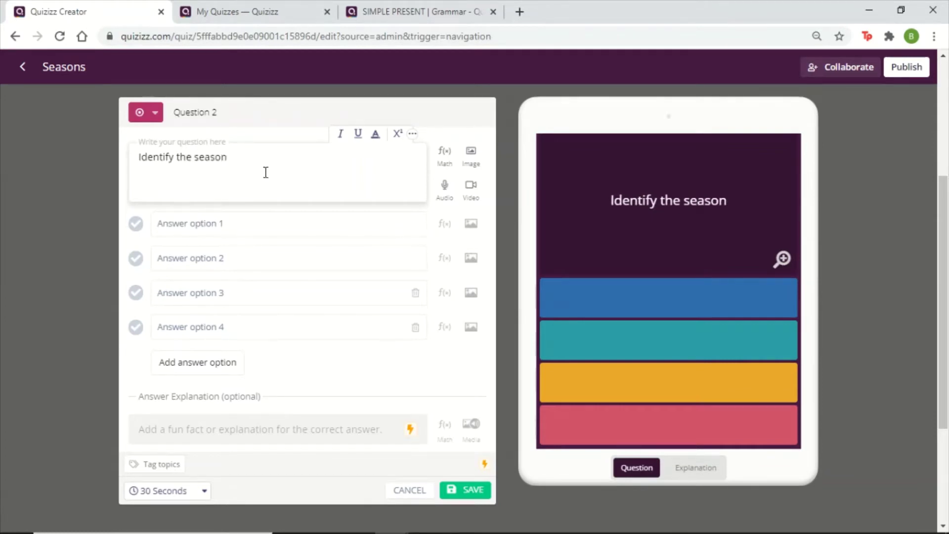
Step: Enter "Spring", "Summer", "Fall" and "Winter" as the four answer options of question 2
click(225, 224)
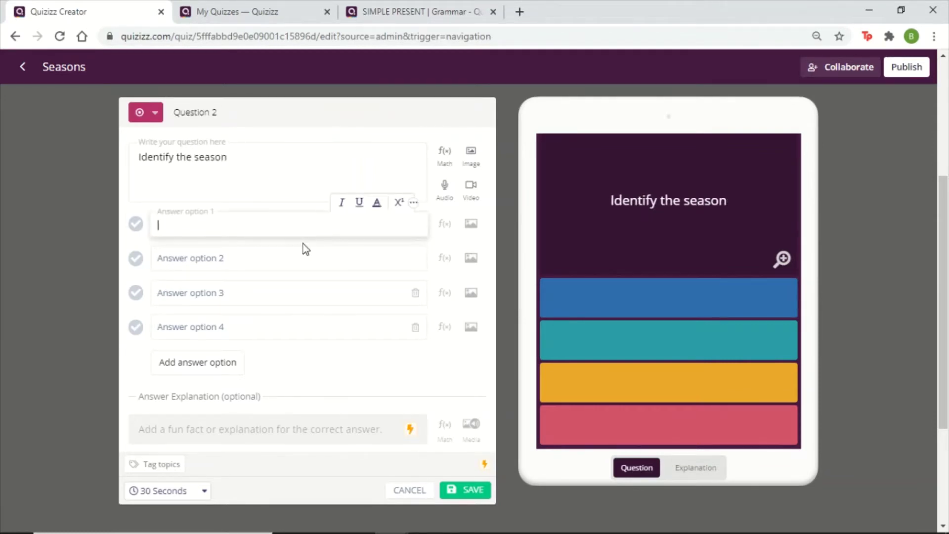
text(Spring)
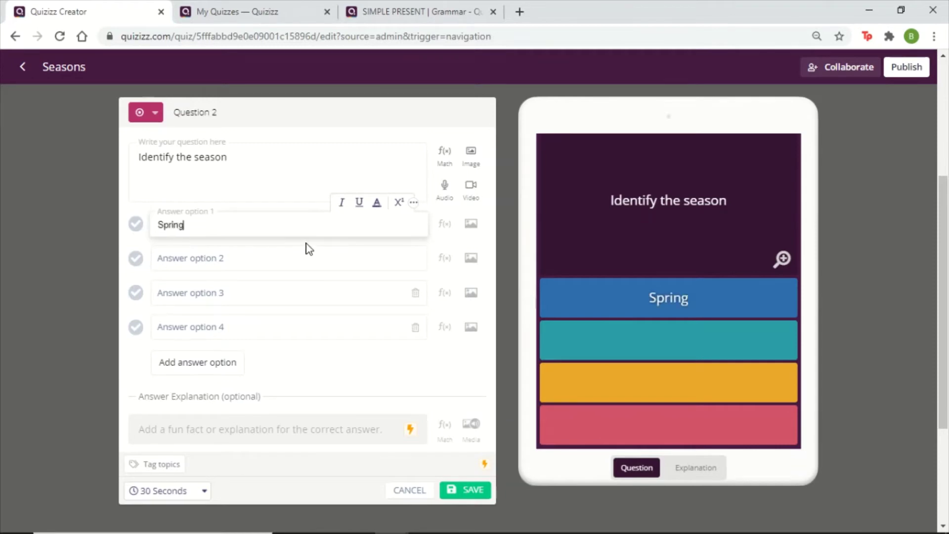
text(Summer)
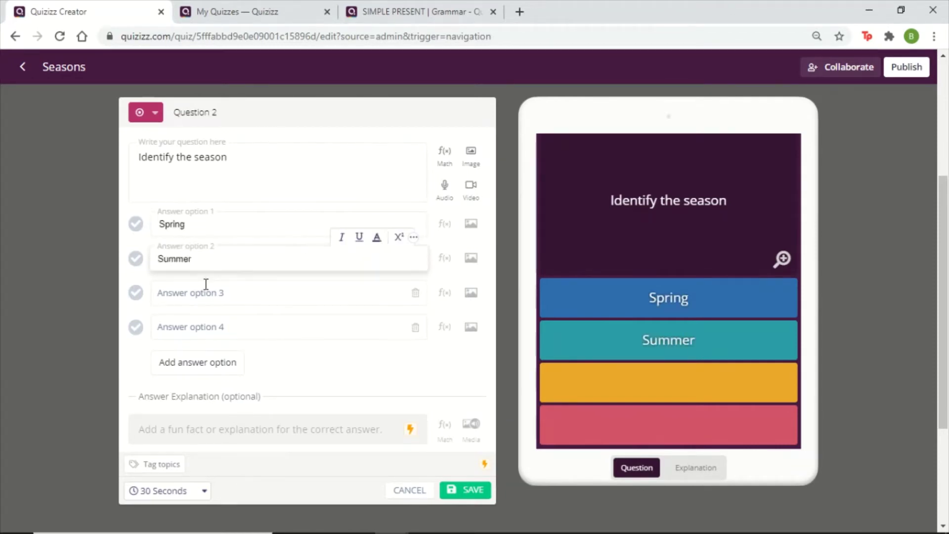
click(249, 282)
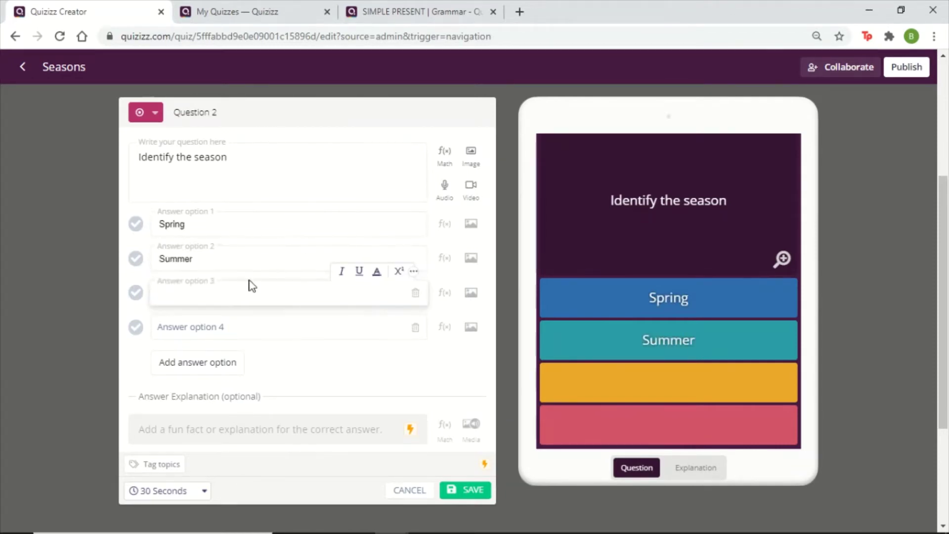
text(Fall)
click(311, 319)
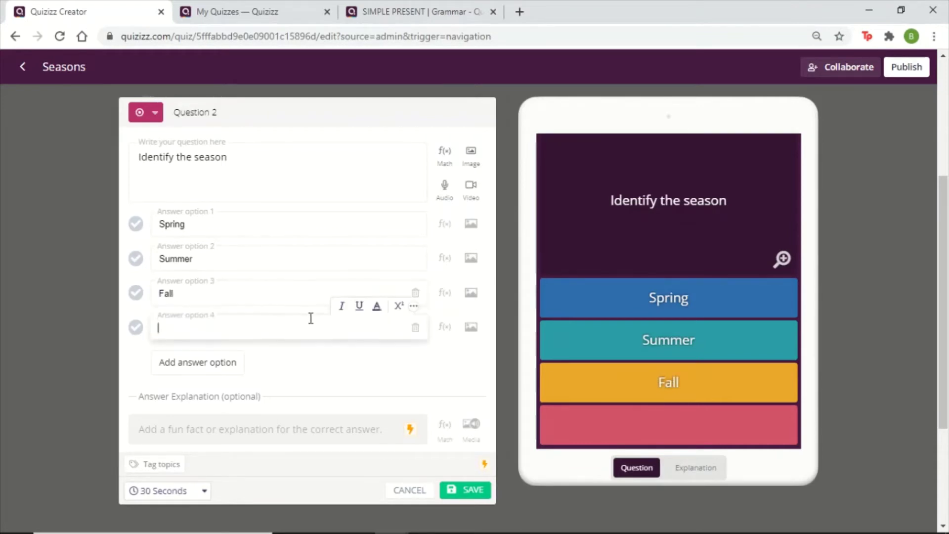
text(Winter)
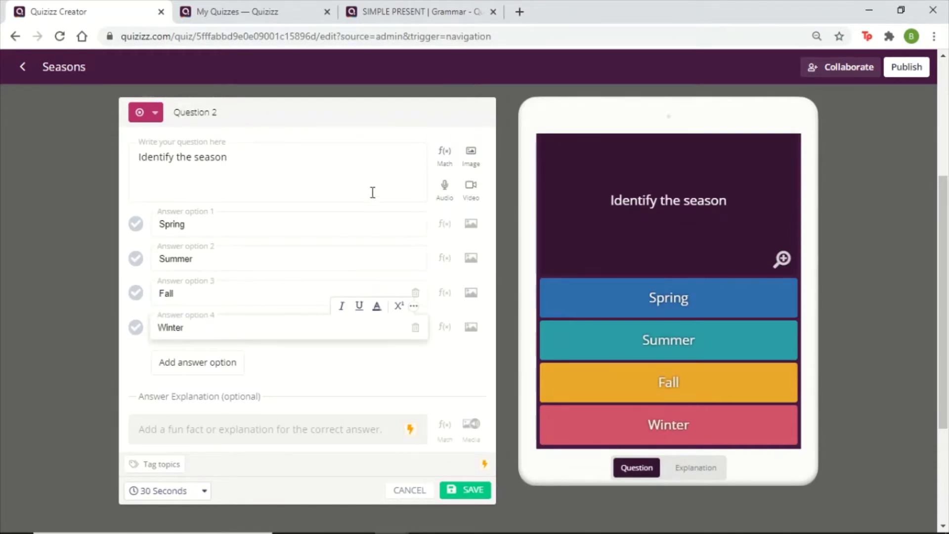
Step: Upload the "fall road" picture from the quizizz folder as the image for question 2
click(471, 161)
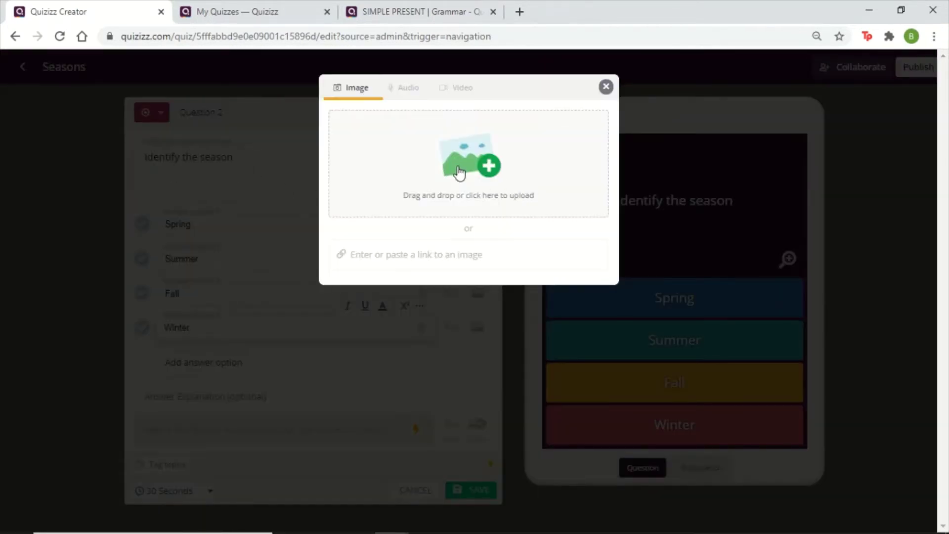
click(465, 198)
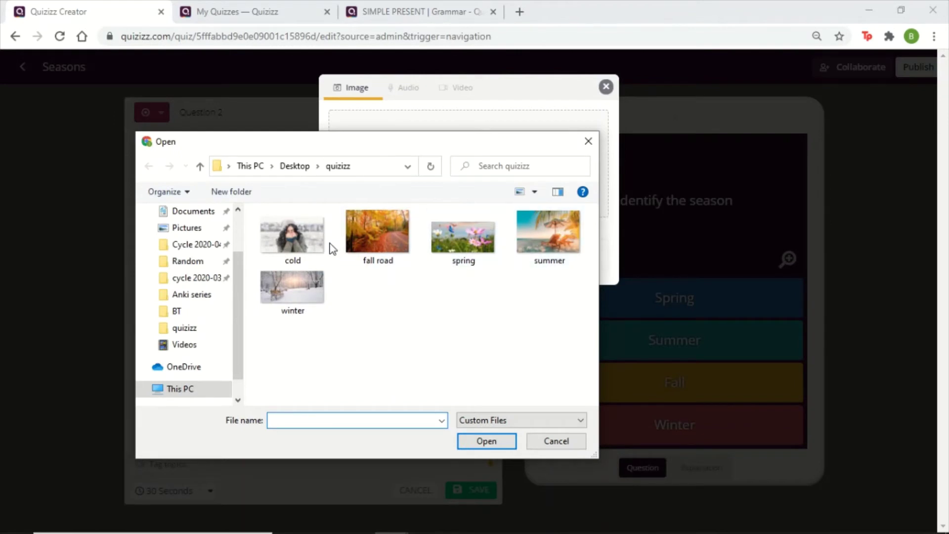
click(376, 231)
click(488, 442)
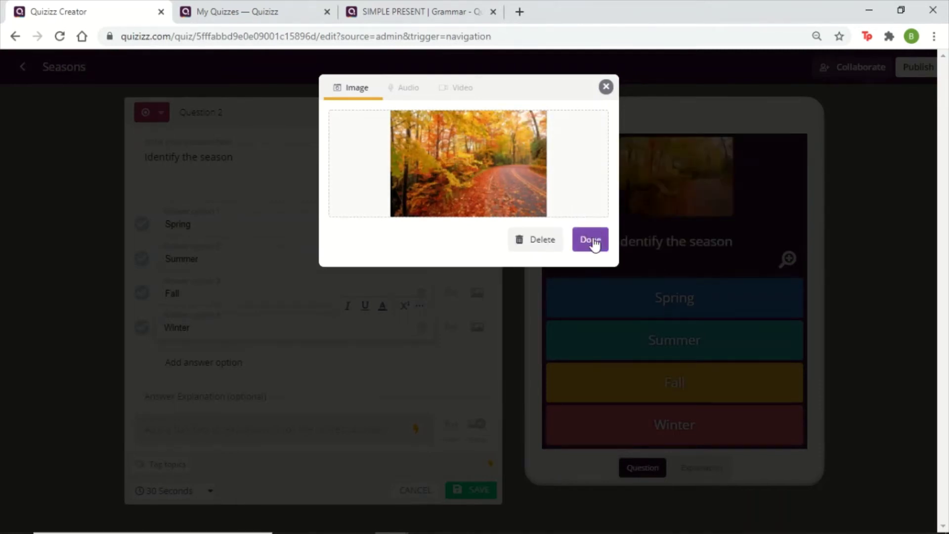
click(592, 240)
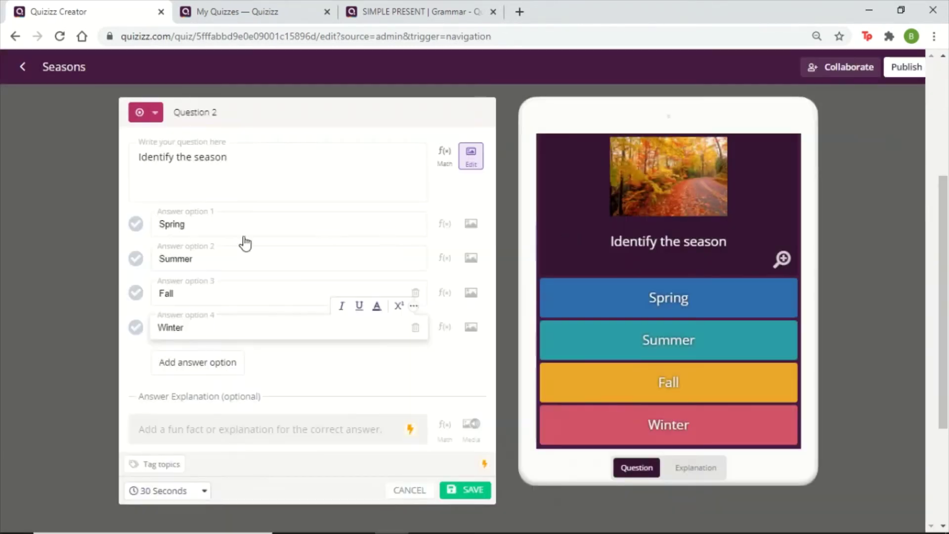
Step: Mark Fall as the correct answer and save question 2 after checking the enlarged image in the preview
click(135, 293)
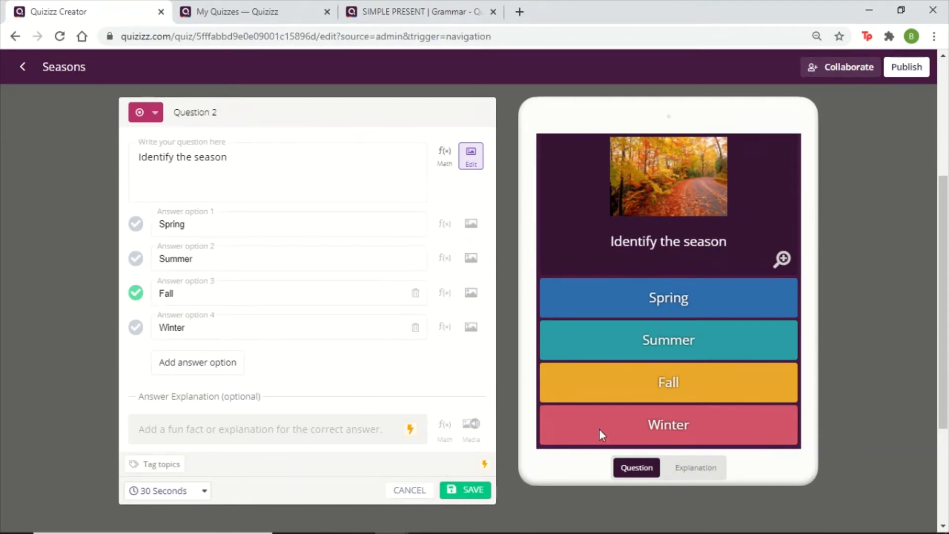
click(783, 259)
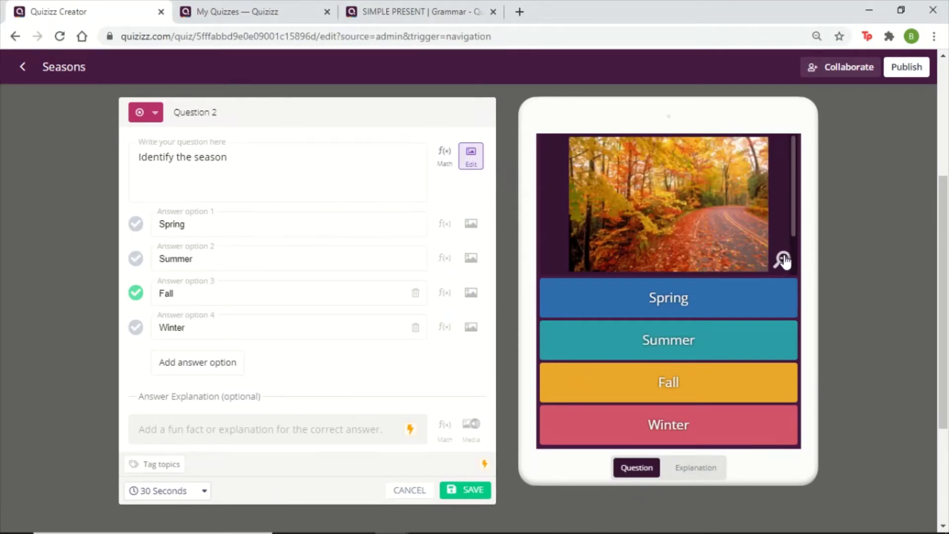
click(783, 260)
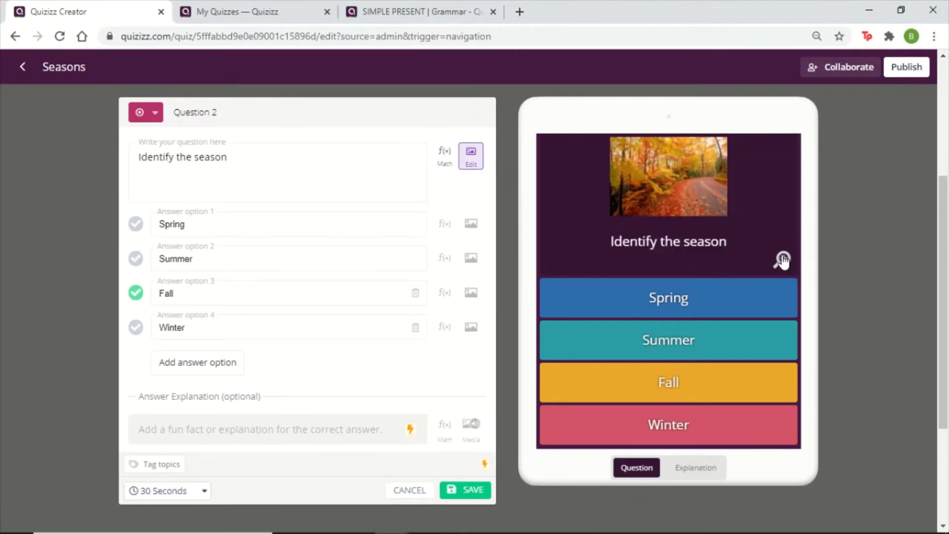
click(472, 492)
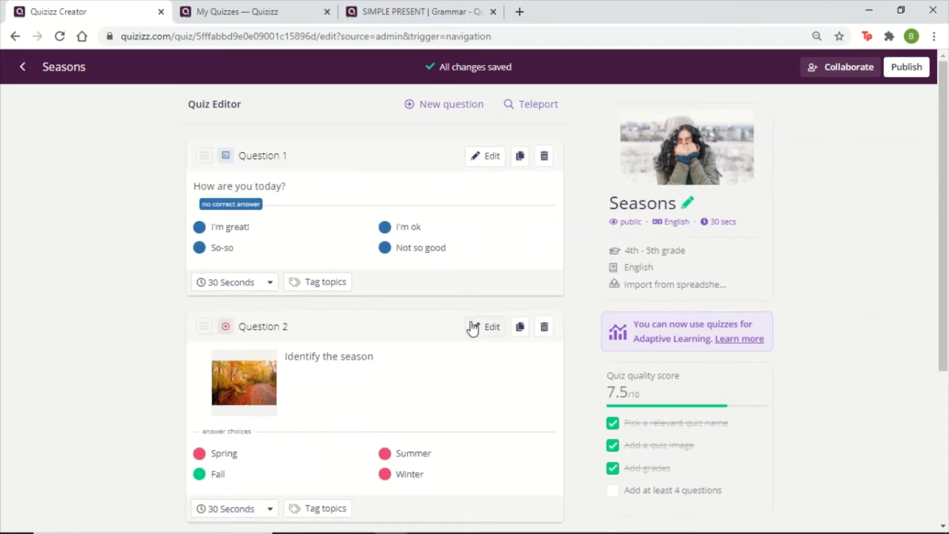
Step: Duplicate the "Identify the season" question and look over the copy's contents
click(521, 328)
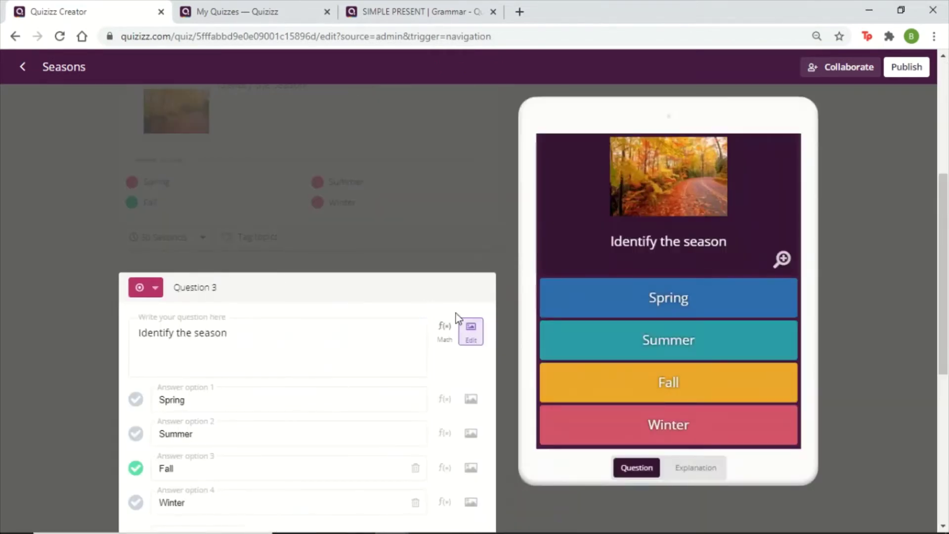
scroll(282, 261, down, 3)
scroll(270, 270, up, 3)
scroll(271, 277, down, 5)
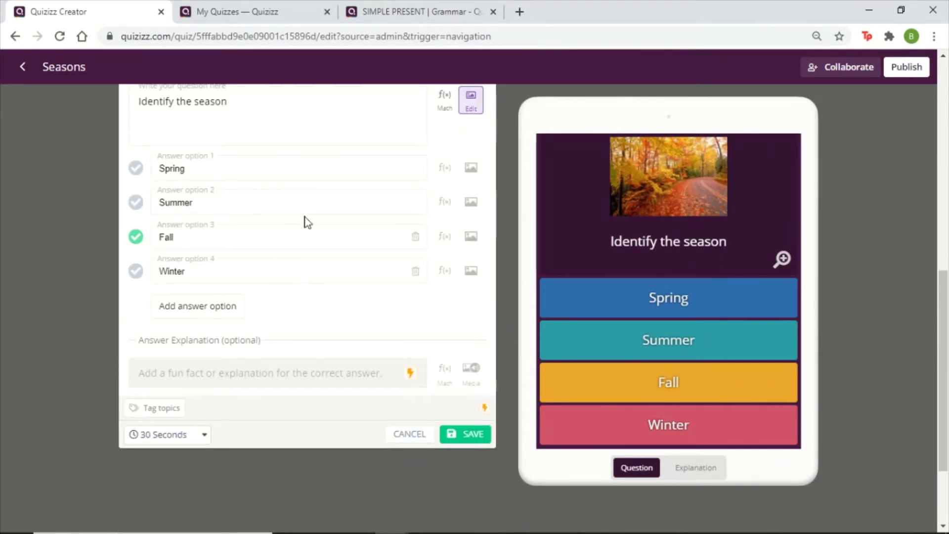
Step: Replace the duplicated question's image with the "summer" picture and save it with Summer as the correct answer
click(474, 104)
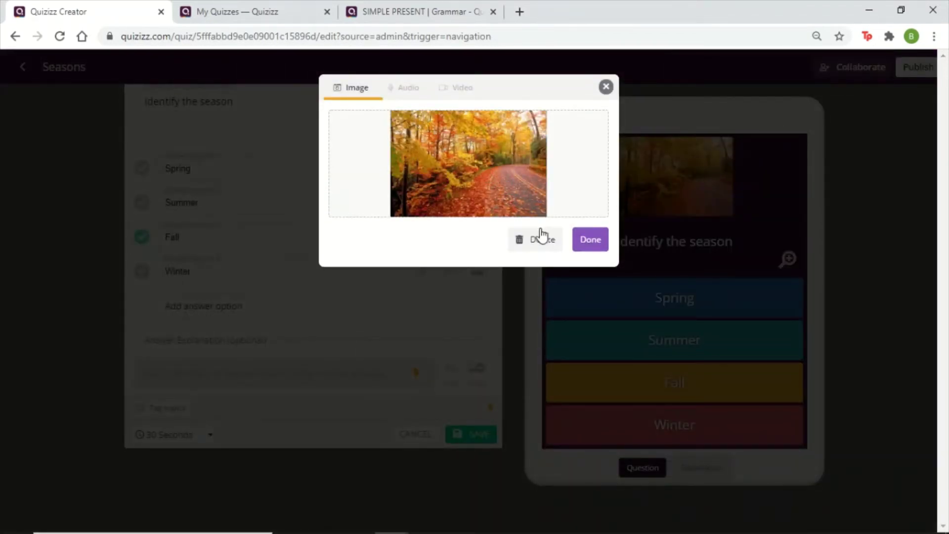
click(541, 246)
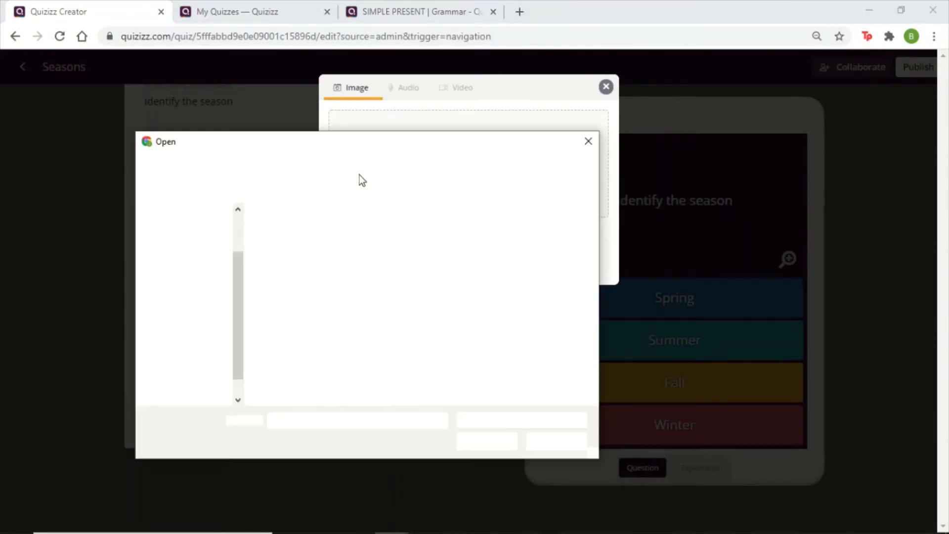
click(547, 238)
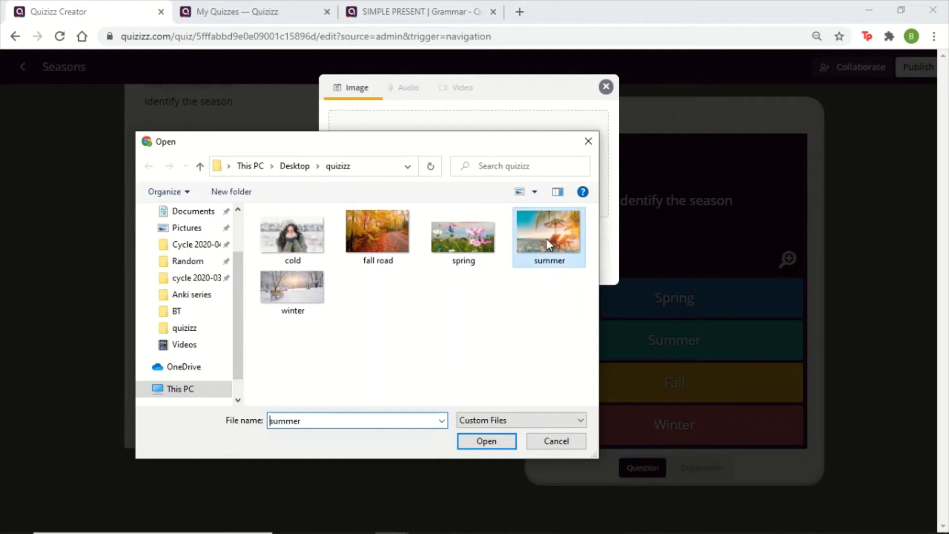
click(506, 439)
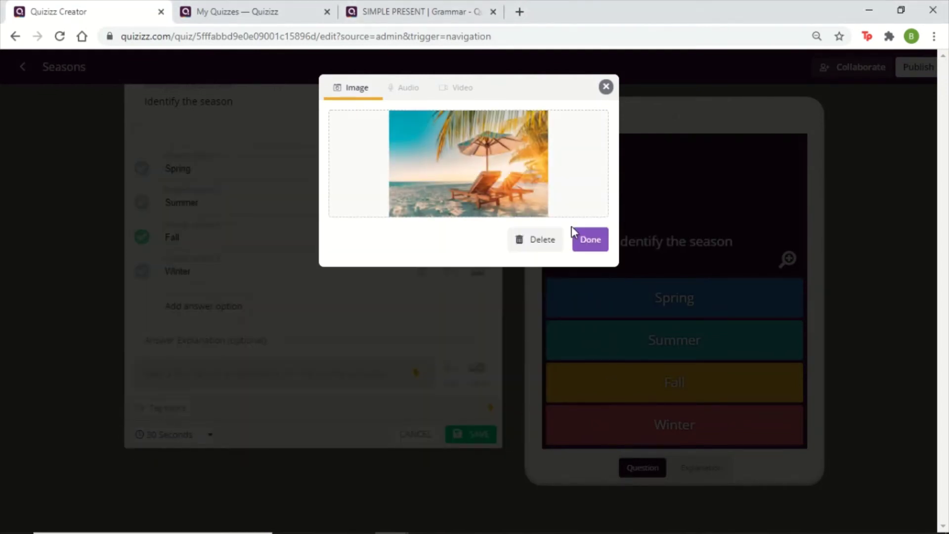
click(589, 238)
click(135, 202)
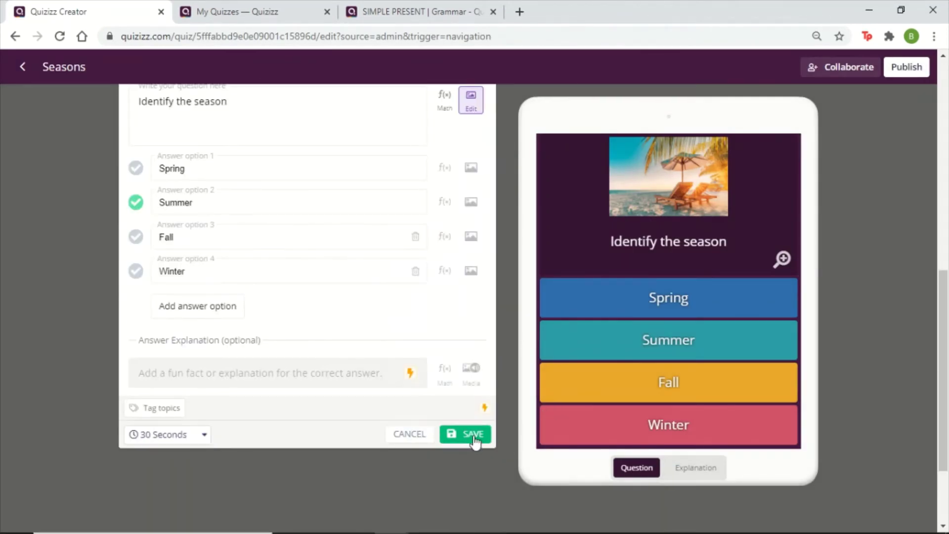
click(472, 435)
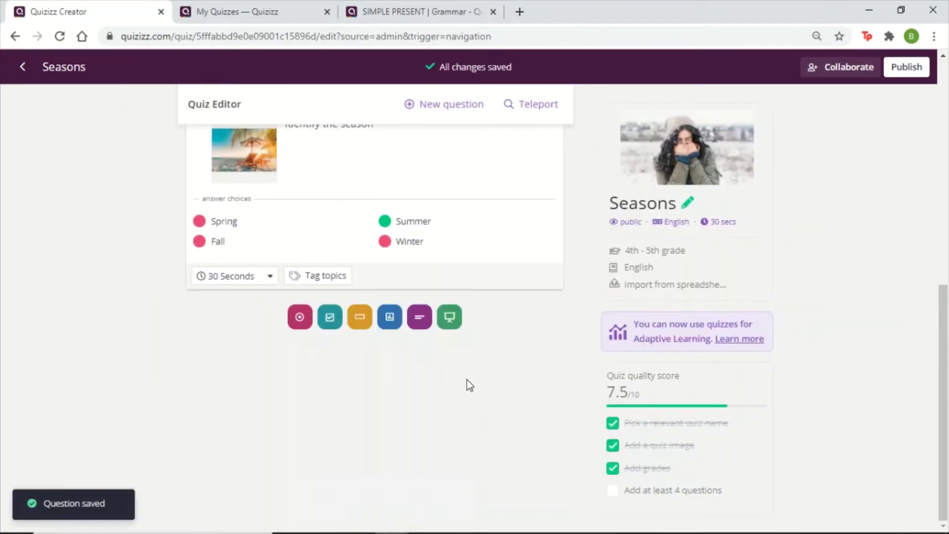
Step: Add a checkbox question with the text "Select the season(s)"
click(329, 318)
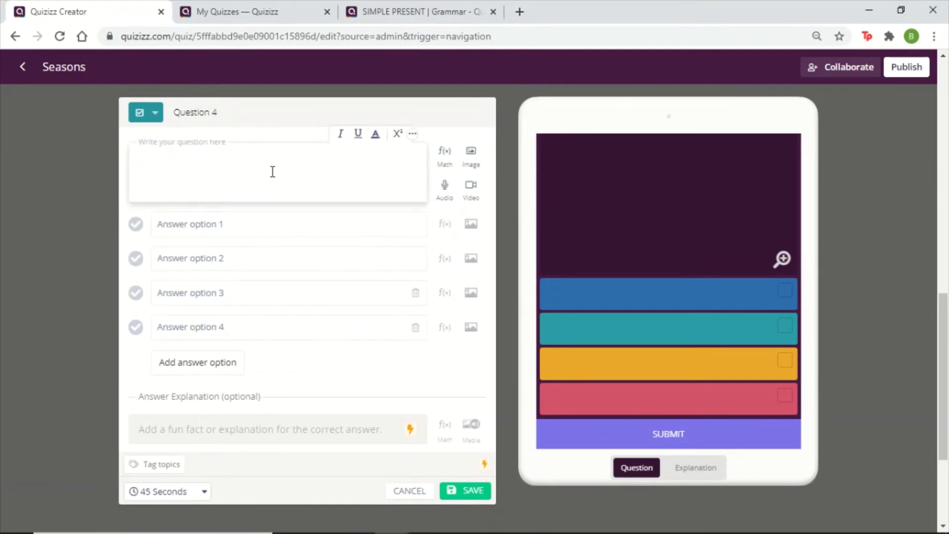
text(Select the seasons)
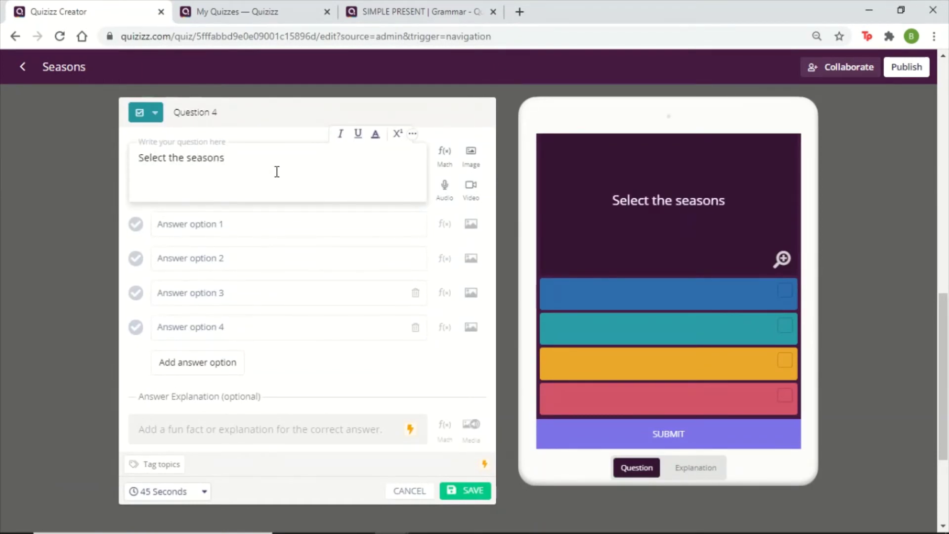
key(BackSpace)
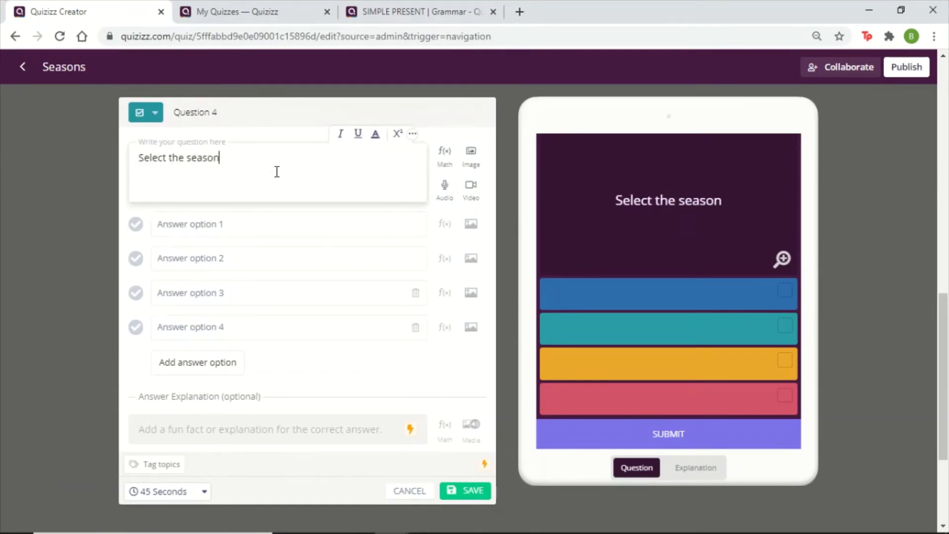
text(9)
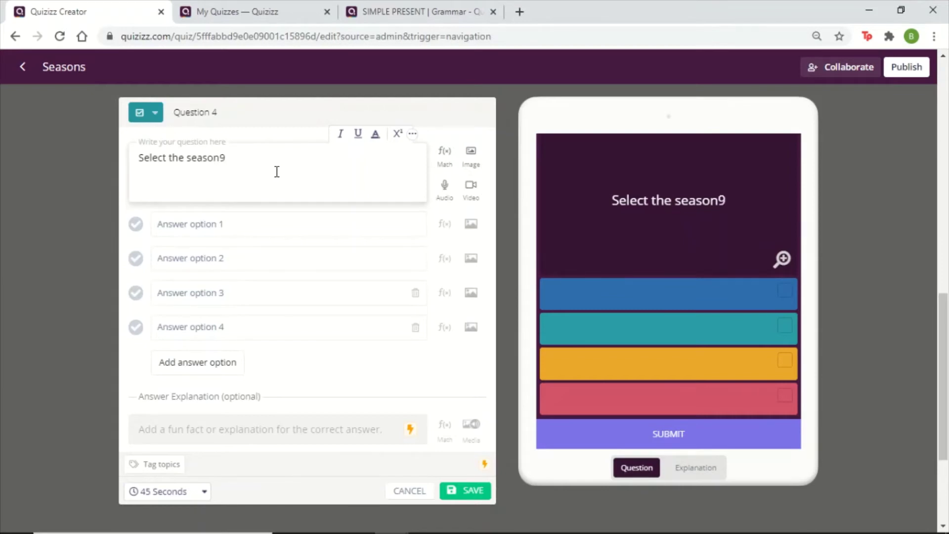
key(BackSpace)
text((s))
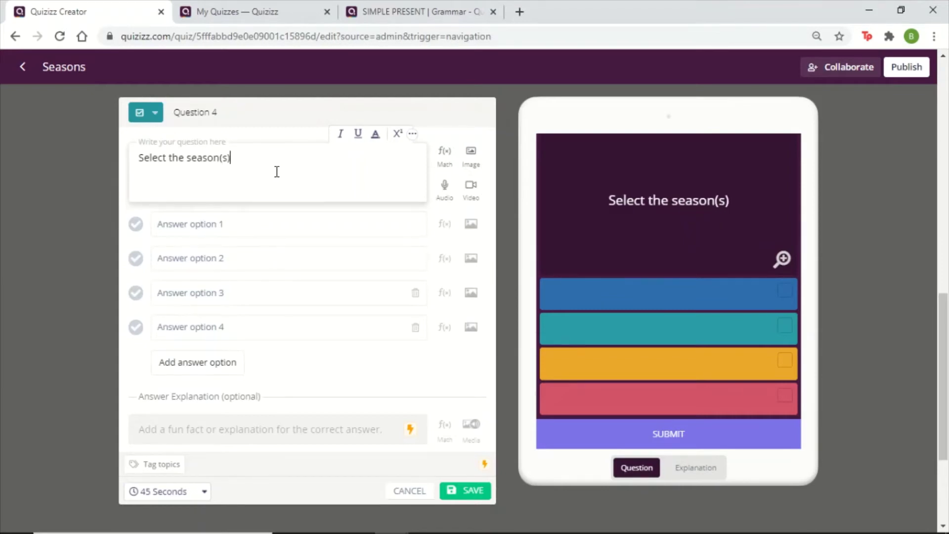
Step: Fill question 4's answer options in order with Summer, May, Winter and Tuesday
click(168, 225)
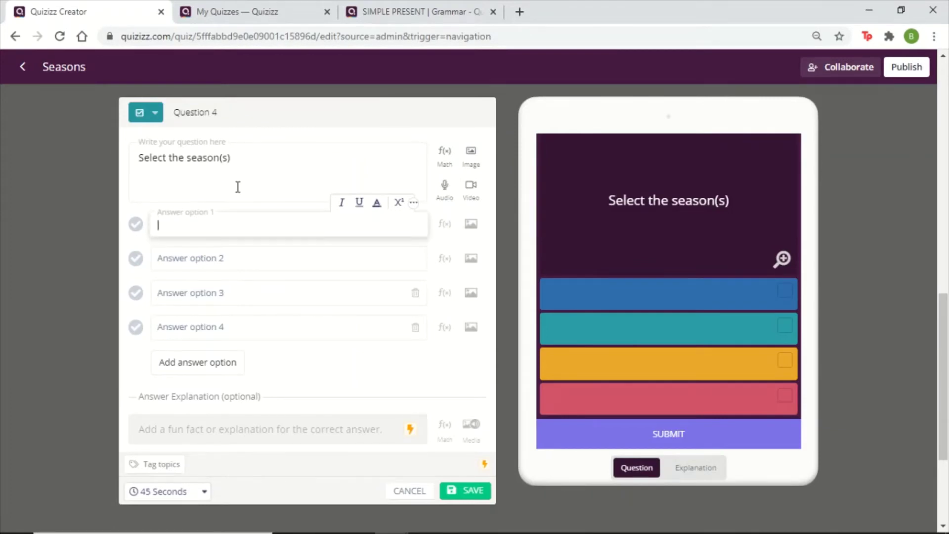
text(Summe)
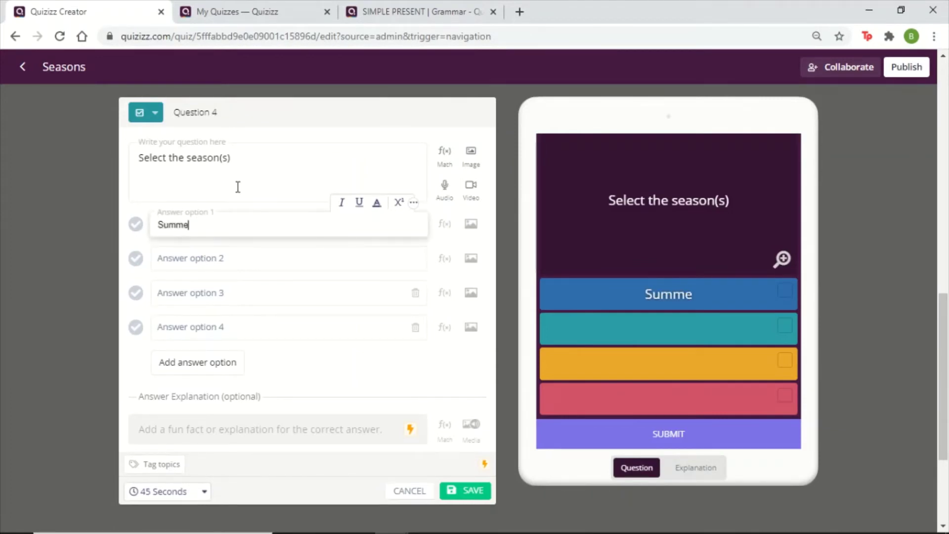
text(r)
click(220, 282)
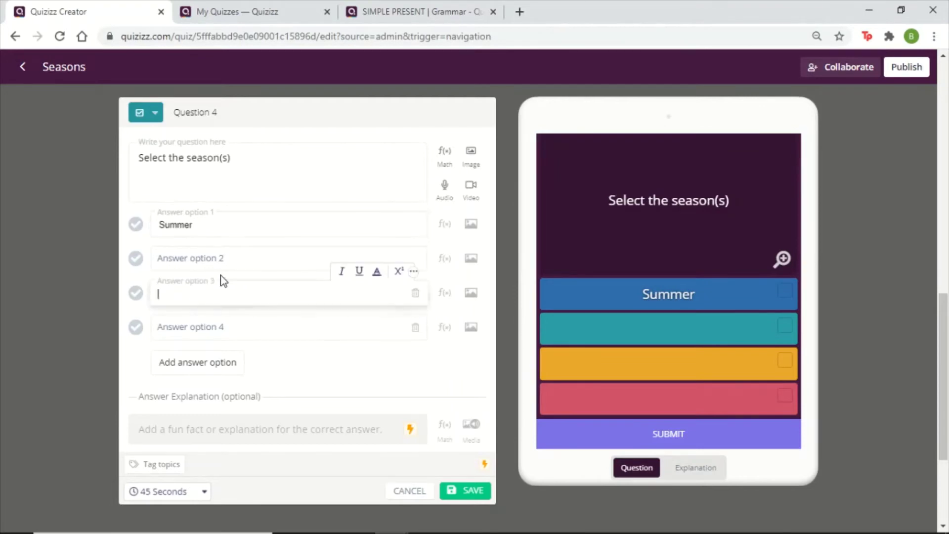
text(Winter)
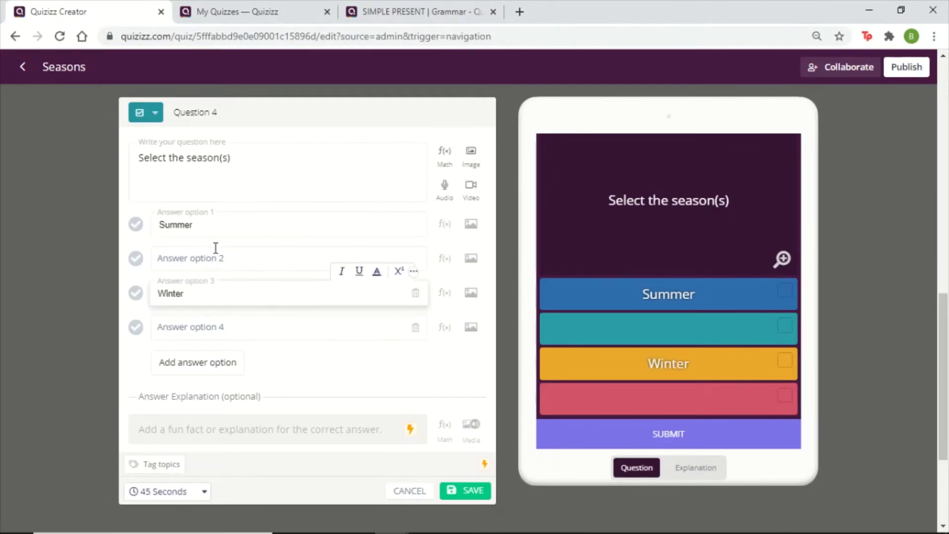
click(208, 255)
text(May)
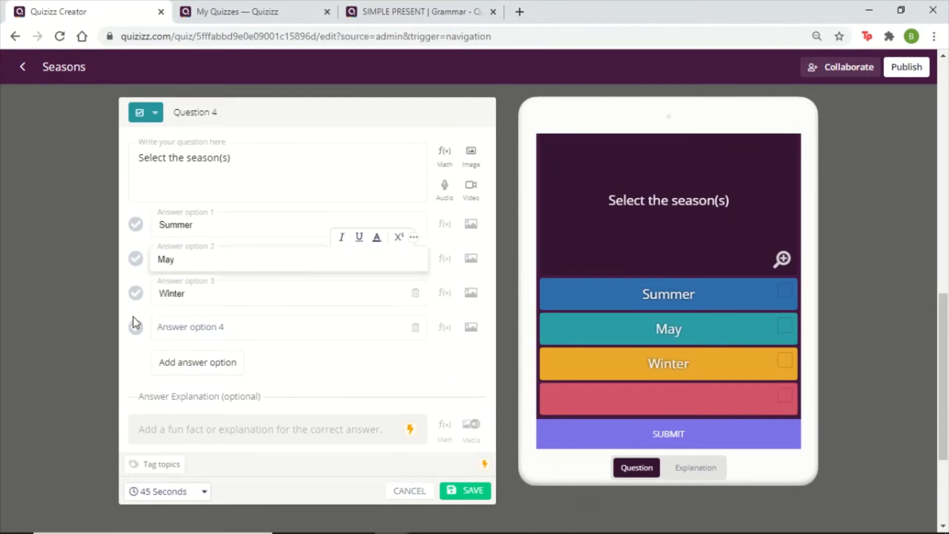
click(178, 329)
text(Tuesday)
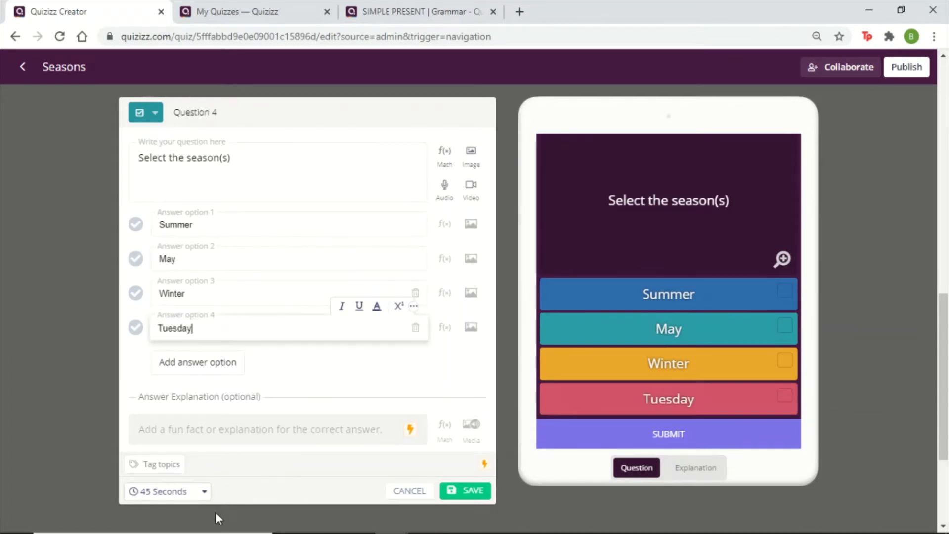
Step: Save question 4 with a 30-second time limit and both Summer and Winter marked as correct answers
click(203, 492)
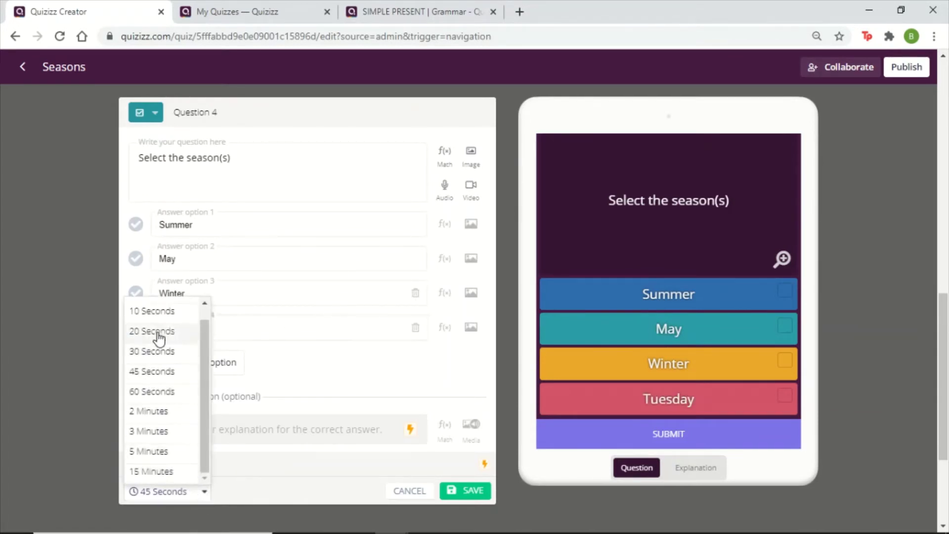
click(163, 352)
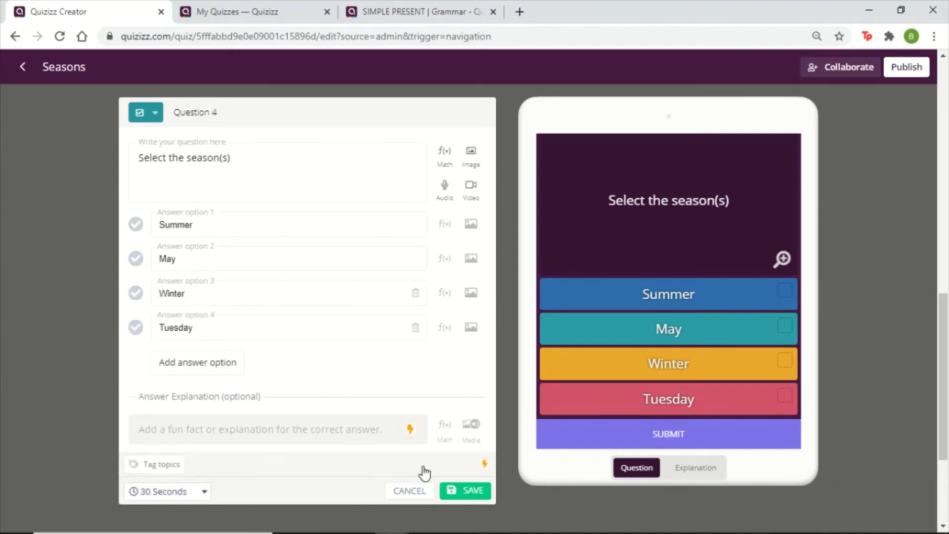
click(477, 491)
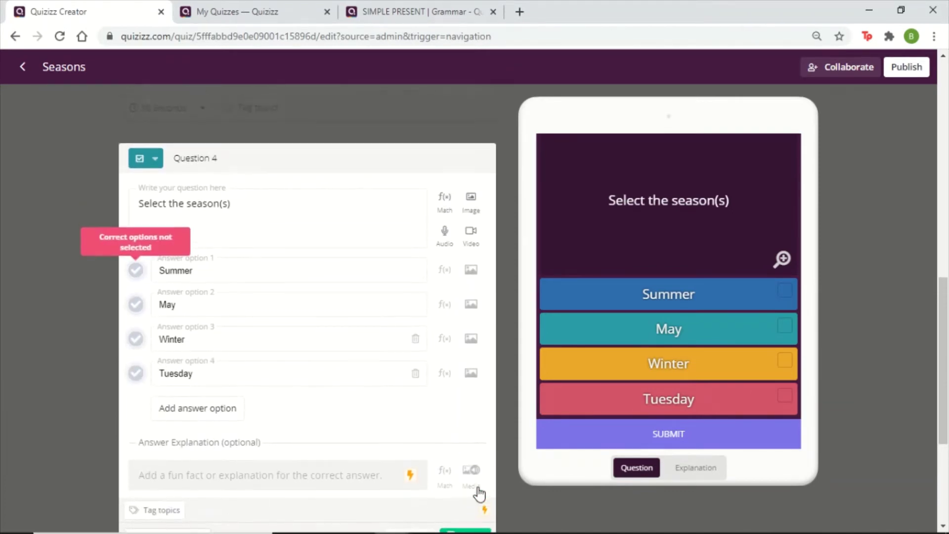
click(136, 271)
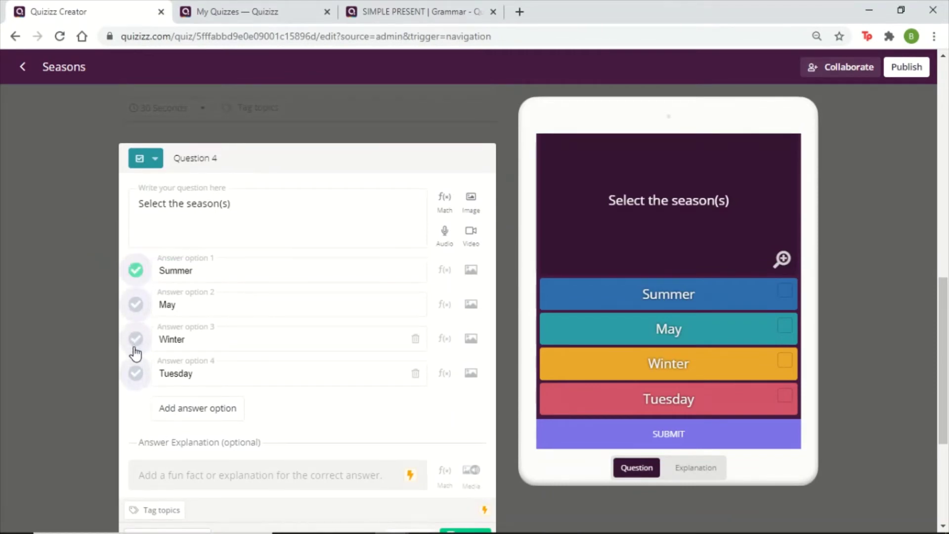
click(136, 341)
scroll(375, 403, down, 4)
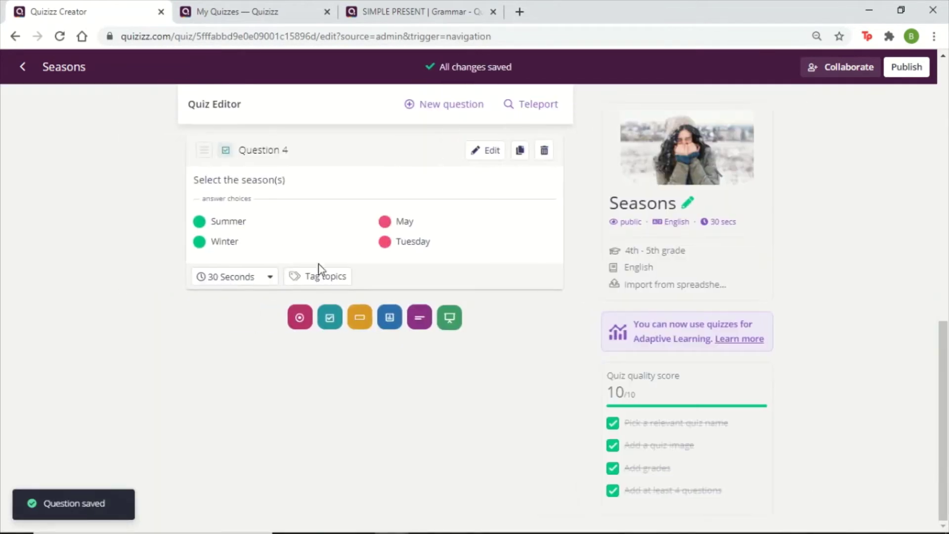
Step: Add a fill-in-the-blank question with the text "It's hot in (season)"
click(361, 320)
click(277, 182)
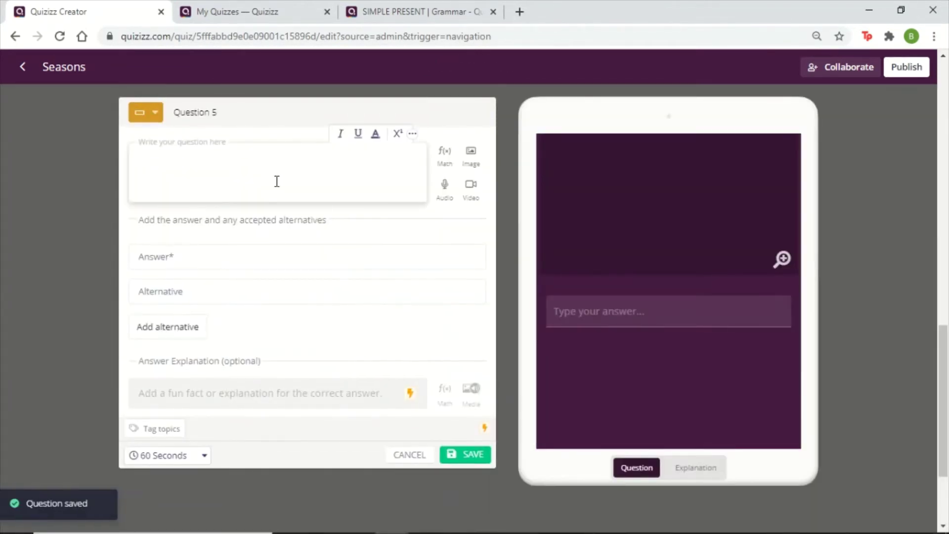
text(It's hot)
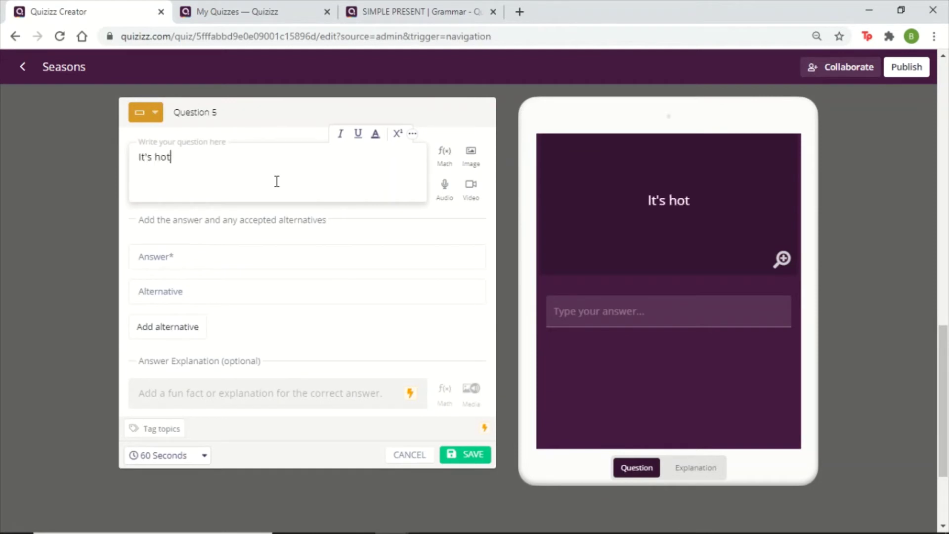
text( in )
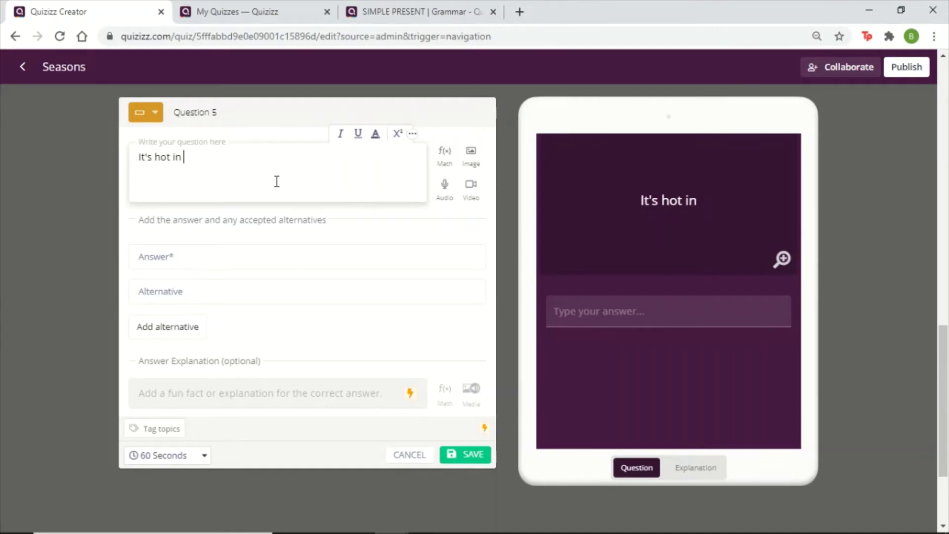
text((sea)
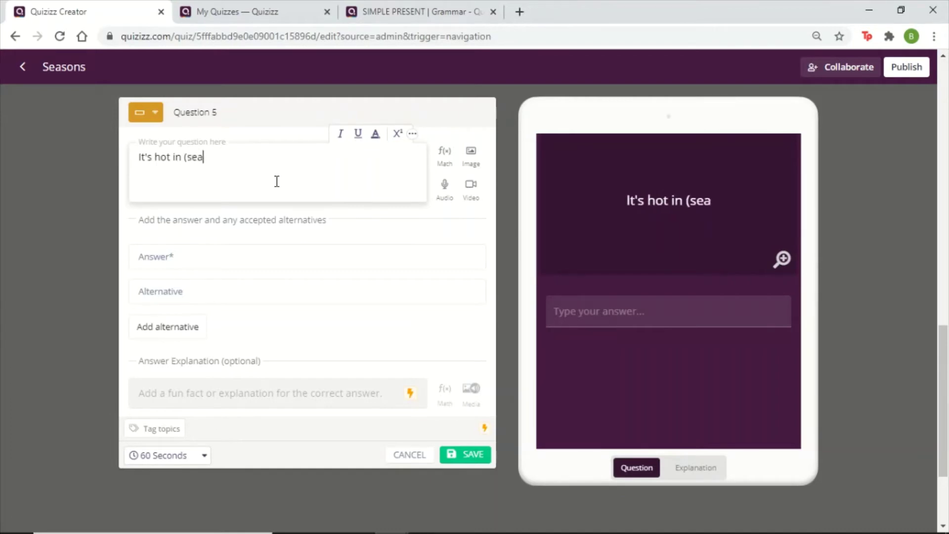
text(son))
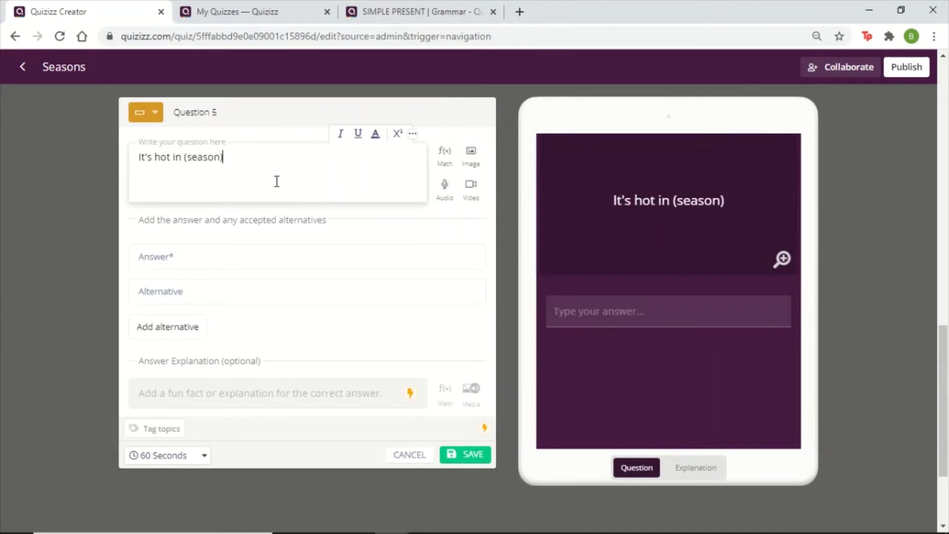
Step: Set question 5's answer to "Summer" with "summer" as an accepted alternative, and save the question
click(262, 246)
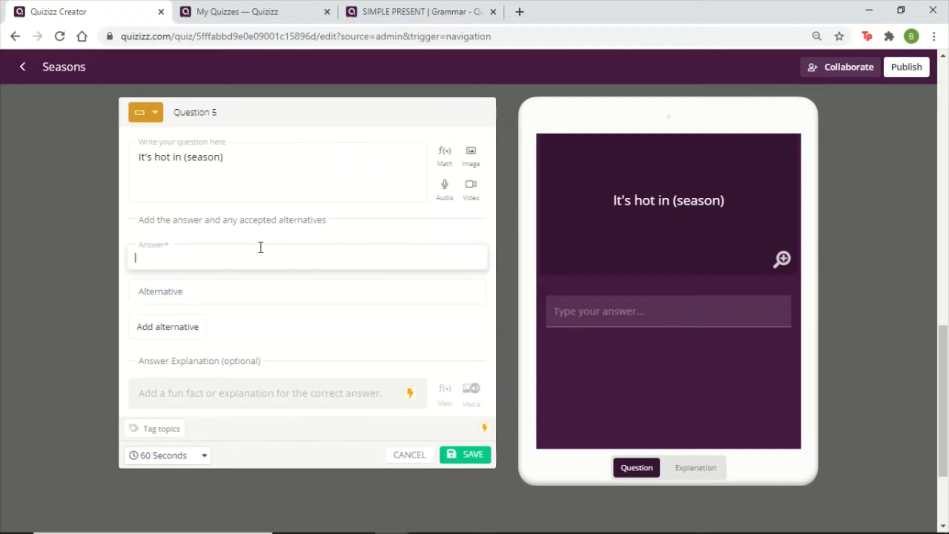
text(Summersummer)
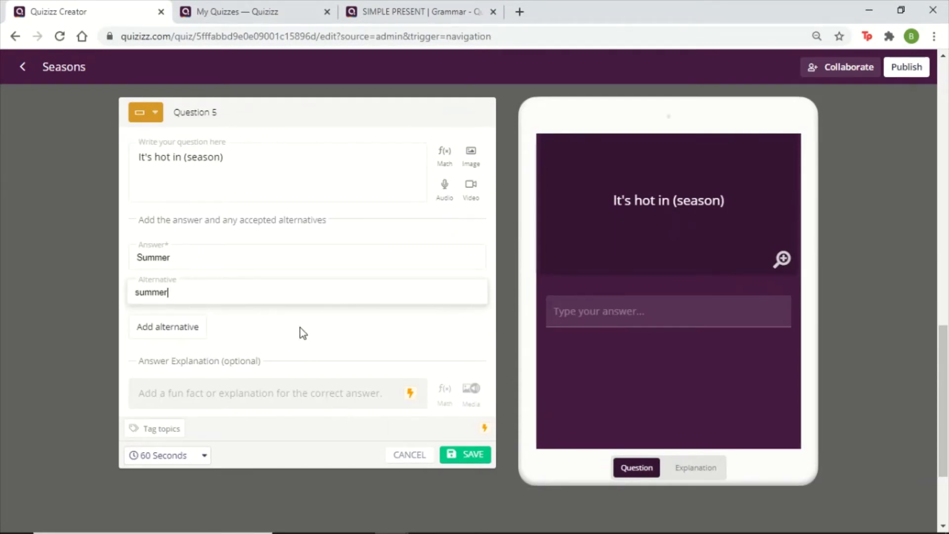
click(467, 462)
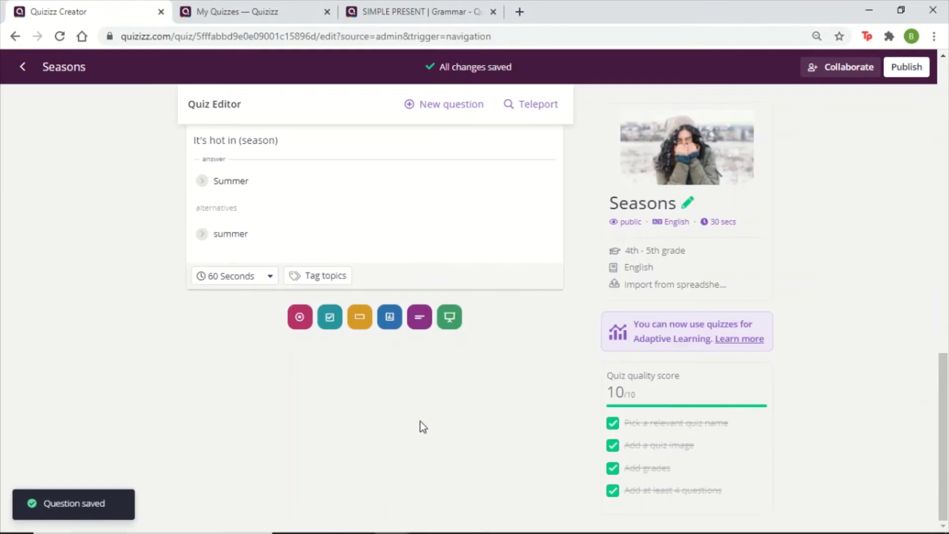
Step: Review all the quiz's questions from the opening poll to the fill-in-the-blank question
scroll(391, 319, up, 10)
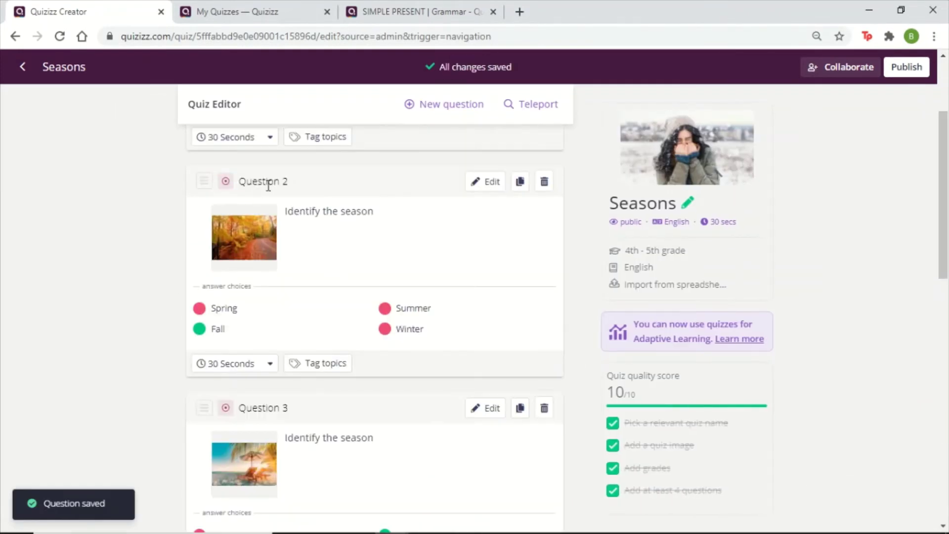
scroll(371, 366, down, 10)
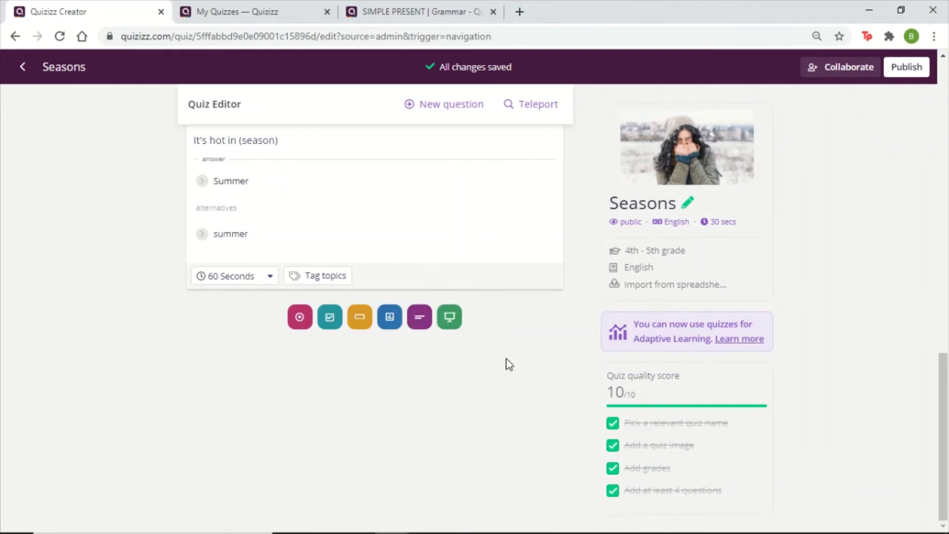
scroll(542, 394, up, 10)
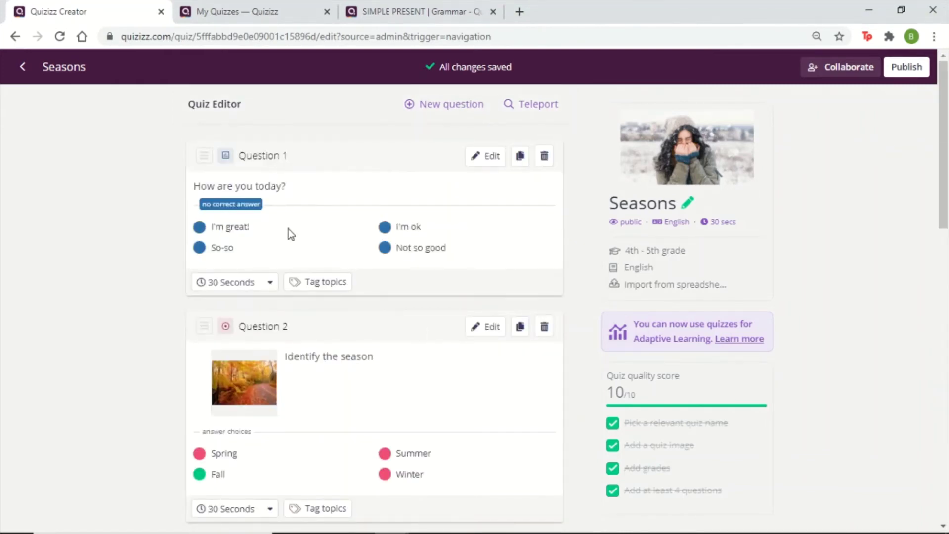
scroll(291, 247, down, 10)
scroll(299, 269, up, 4)
scroll(346, 297, down, 4)
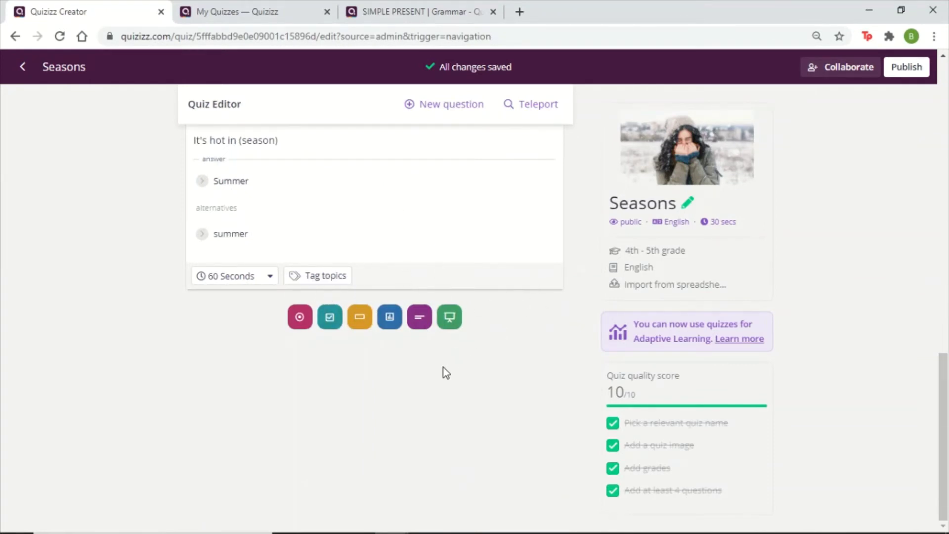
scroll(520, 351, up, 10)
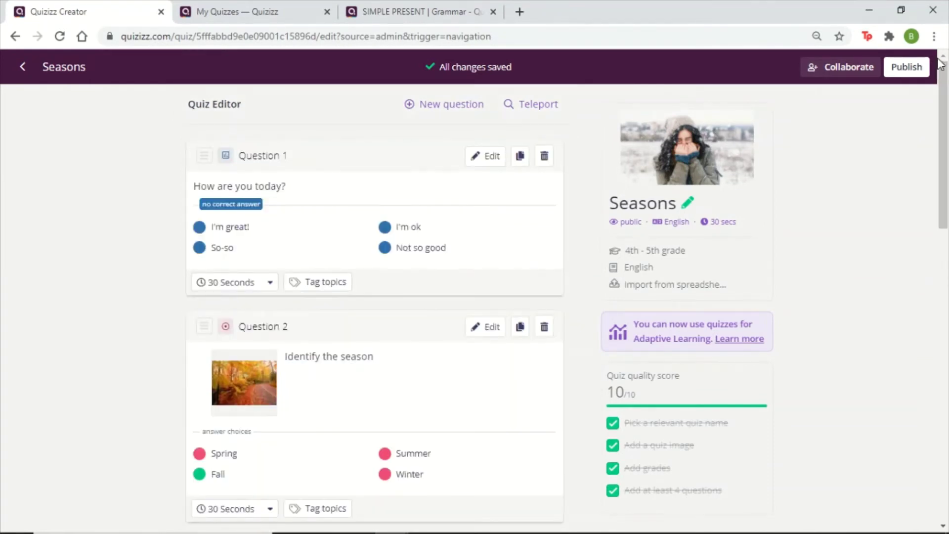
Step: Publish the quiz, copy its public link and open that link in a new browser tab
click(907, 68)
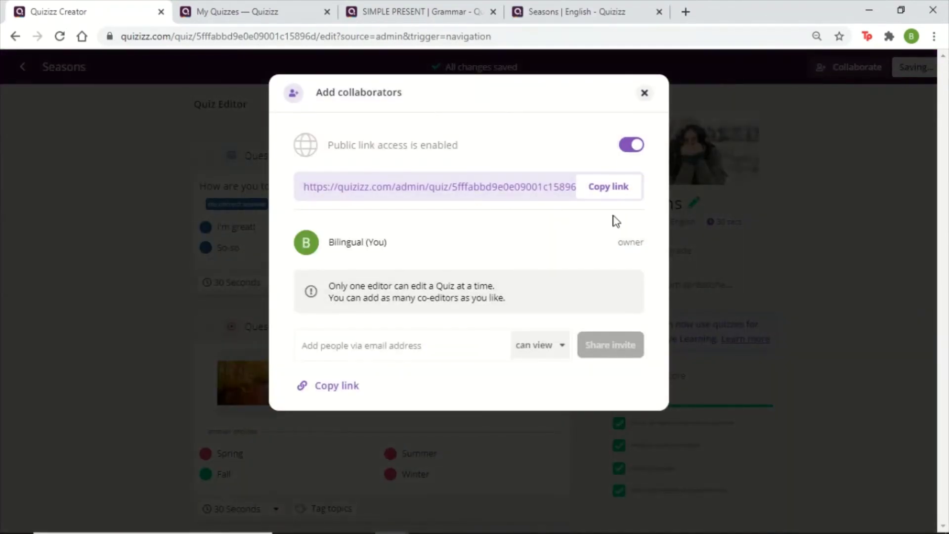
click(621, 187)
click(685, 11)
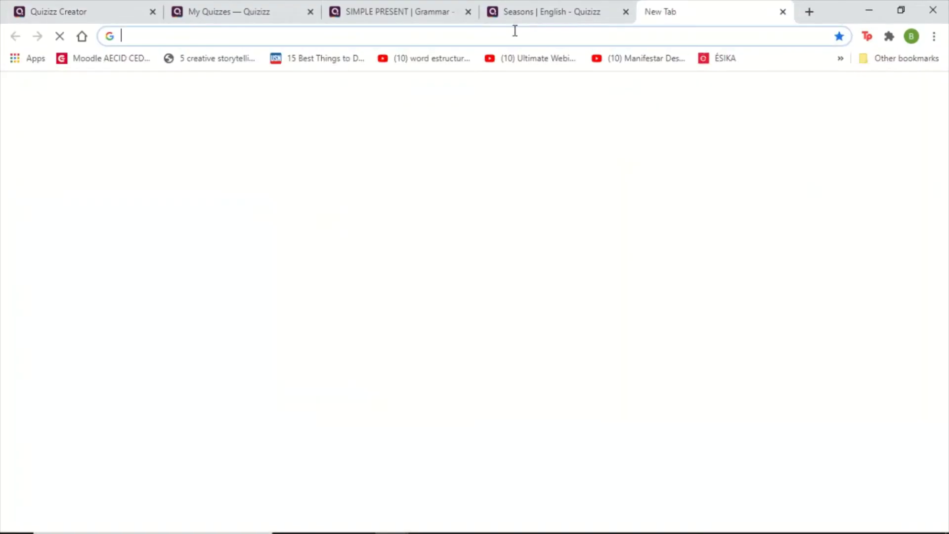
right_click(509, 41)
click(544, 134)
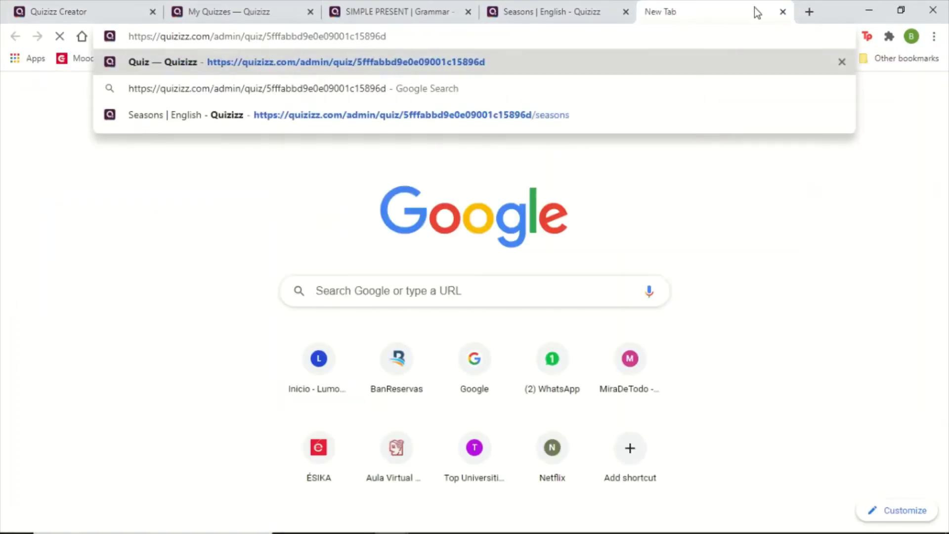
key(Return)
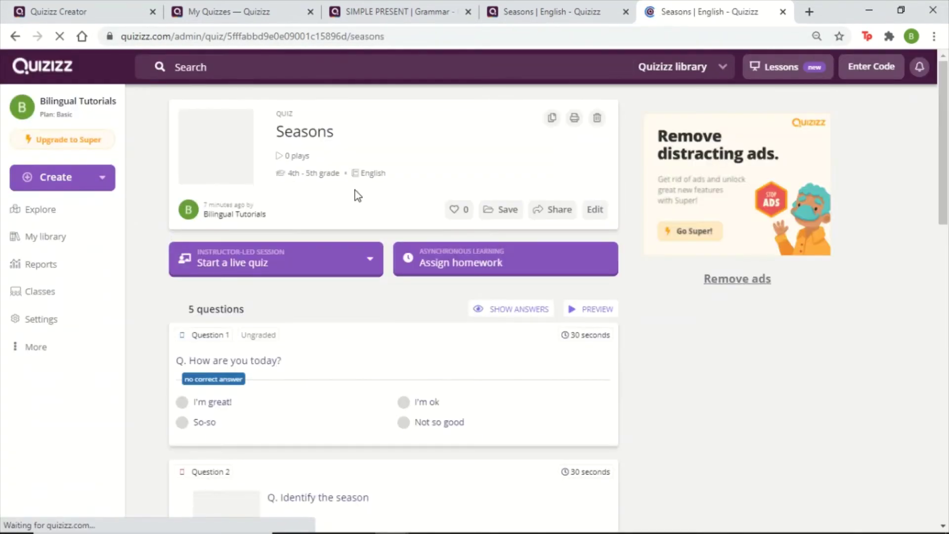
Step: Check the live quiz modes, and assign the quiz as homework with a custom deadline of Thursday, January 14, 10:45 PM
click(366, 262)
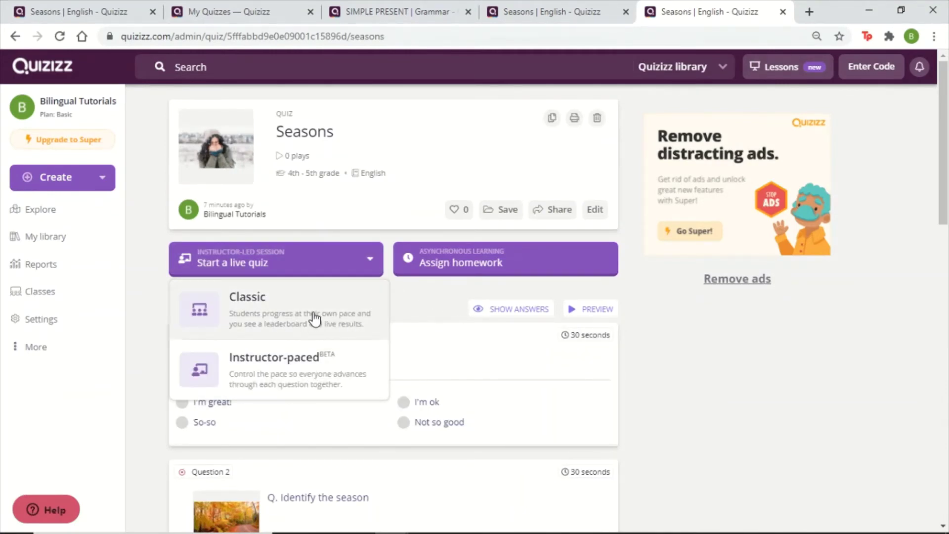
click(434, 306)
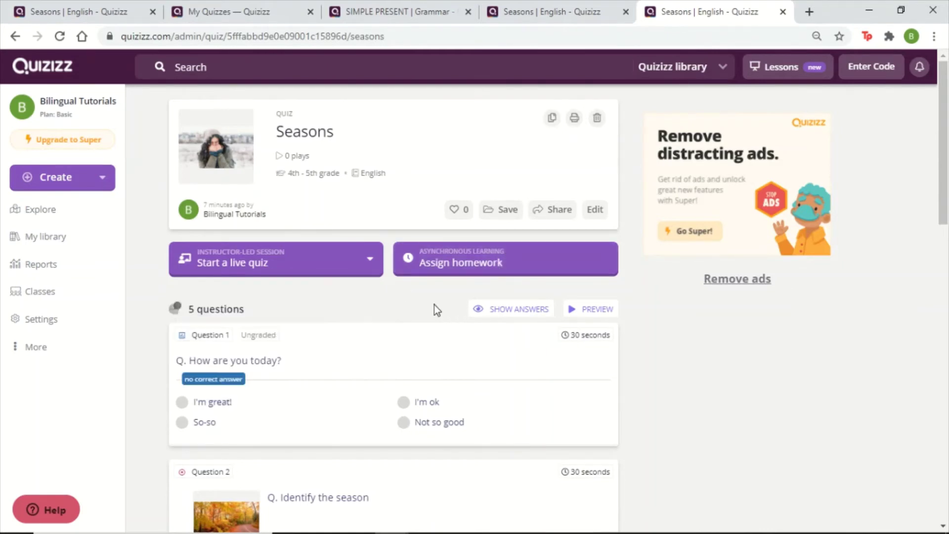
click(499, 253)
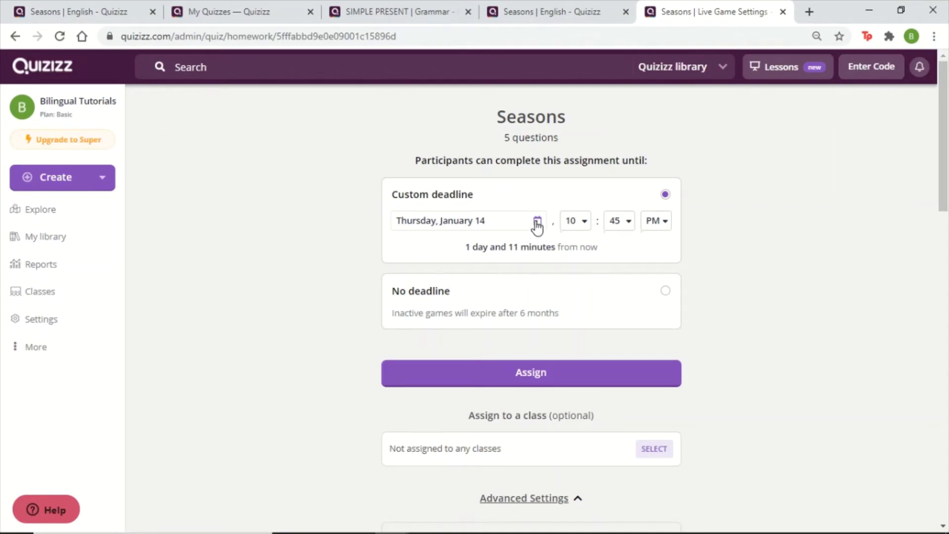
click(544, 381)
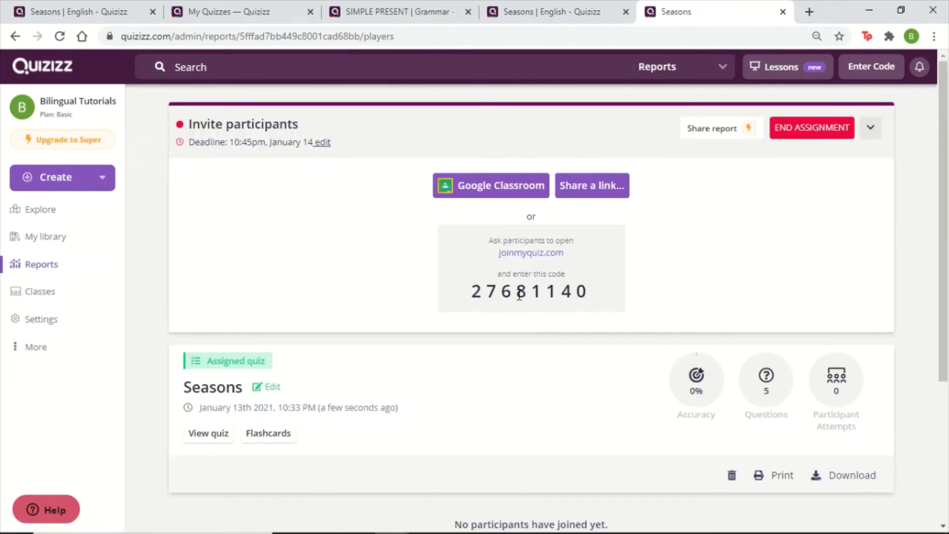
Step: Look over the assignment's invitation page and open its joinmyquiz.com participant page
scroll(418, 290, down, 4)
scroll(418, 290, up, 4)
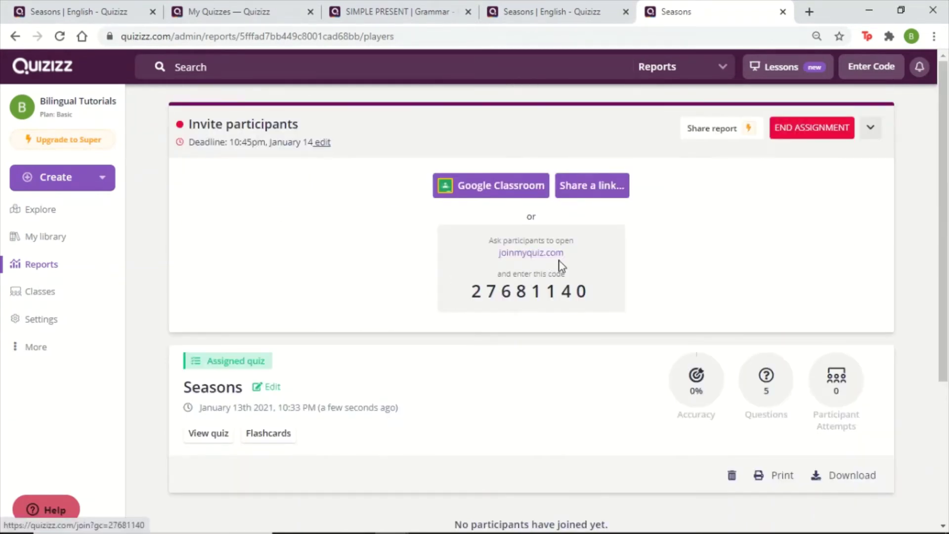
click(540, 257)
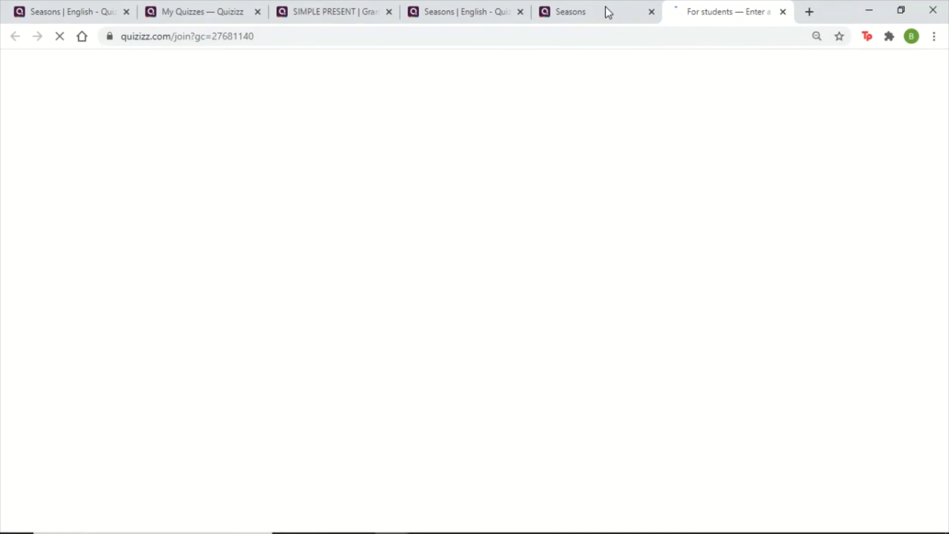
click(613, 12)
click(691, 10)
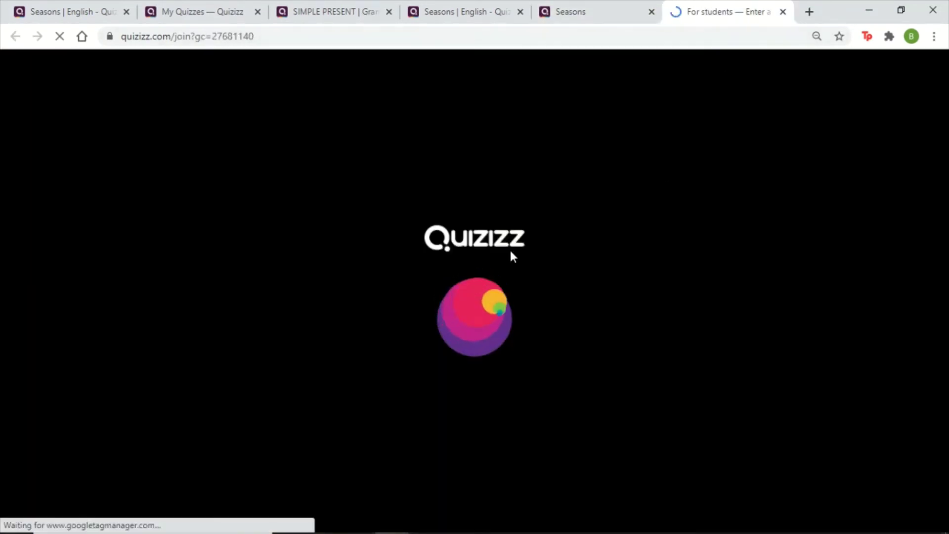
Step: Check the Seasons assignment's report page for joined participants and return to the participant start page
click(565, 13)
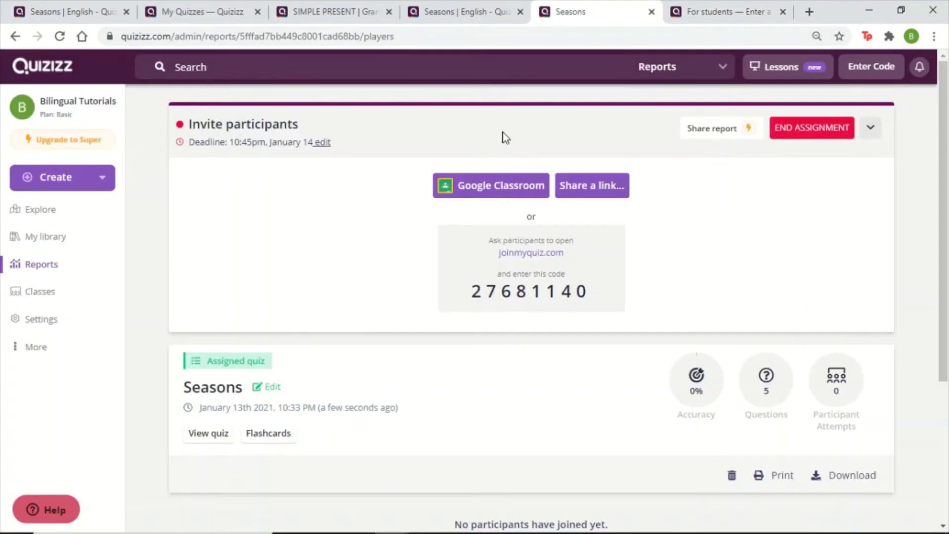
scroll(387, 349, down, 4)
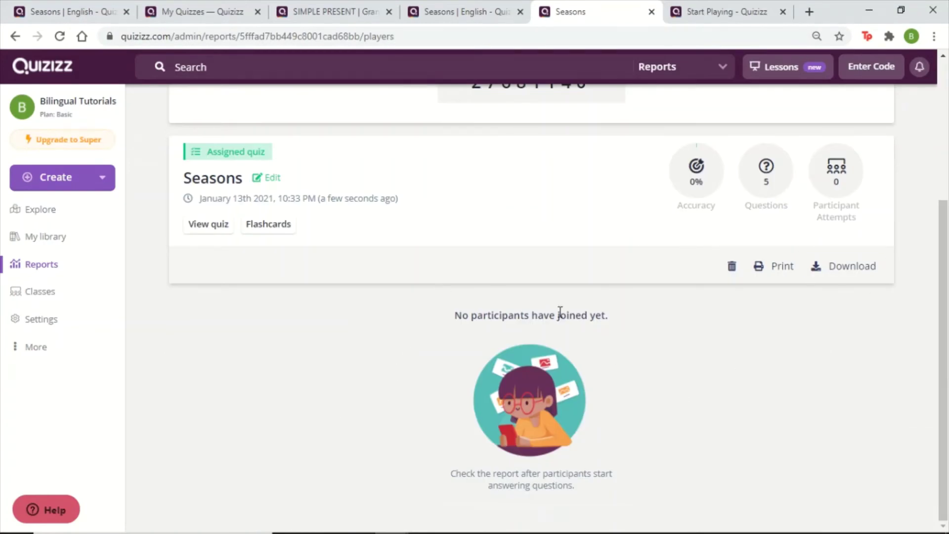
scroll(661, 349, up, 4)
click(682, 6)
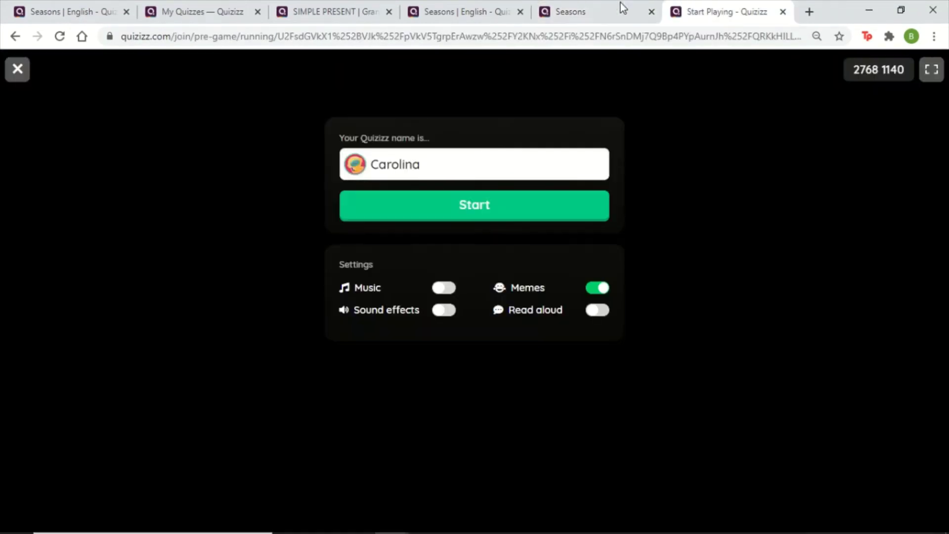
click(608, 6)
click(740, 3)
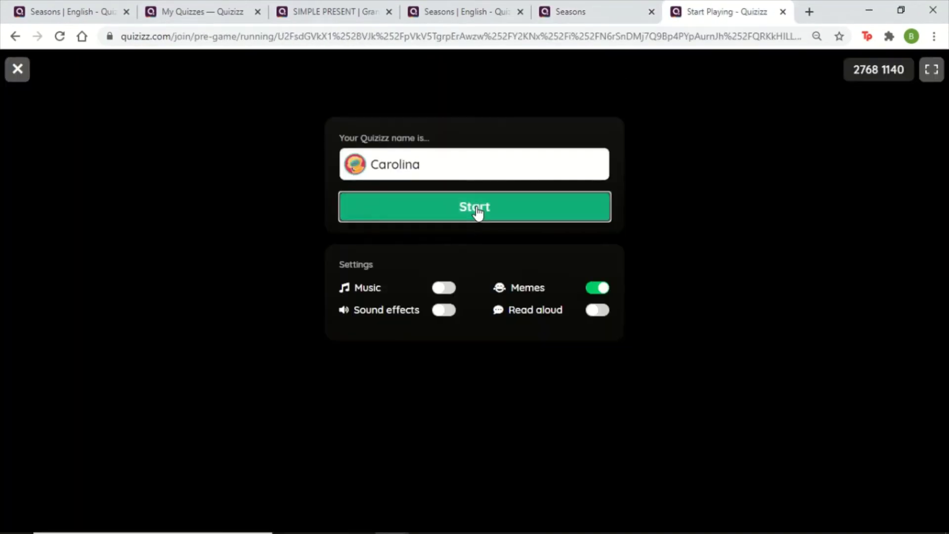
Step: Start the assigned quiz as a participant and answer "It's hot in (season)" with "summer"
click(478, 214)
click(591, 8)
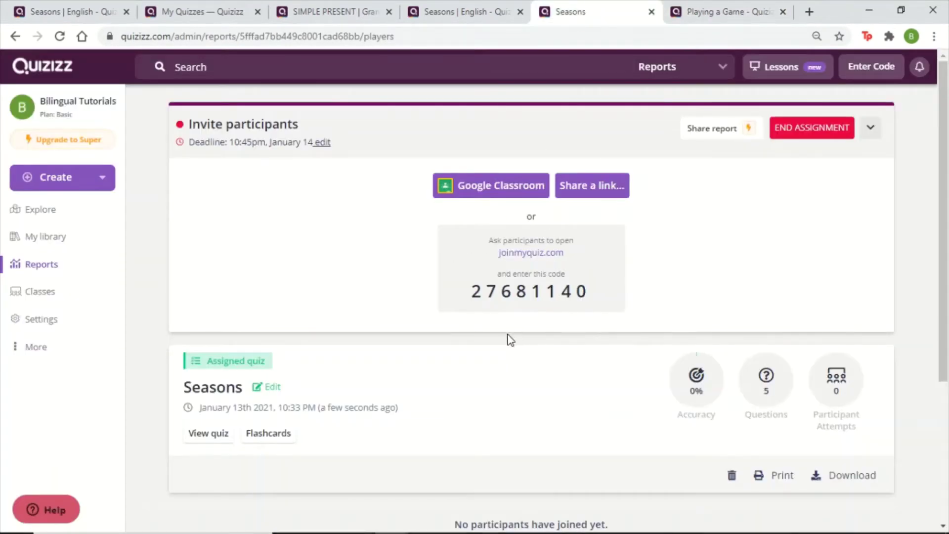
click(724, 9)
click(474, 314)
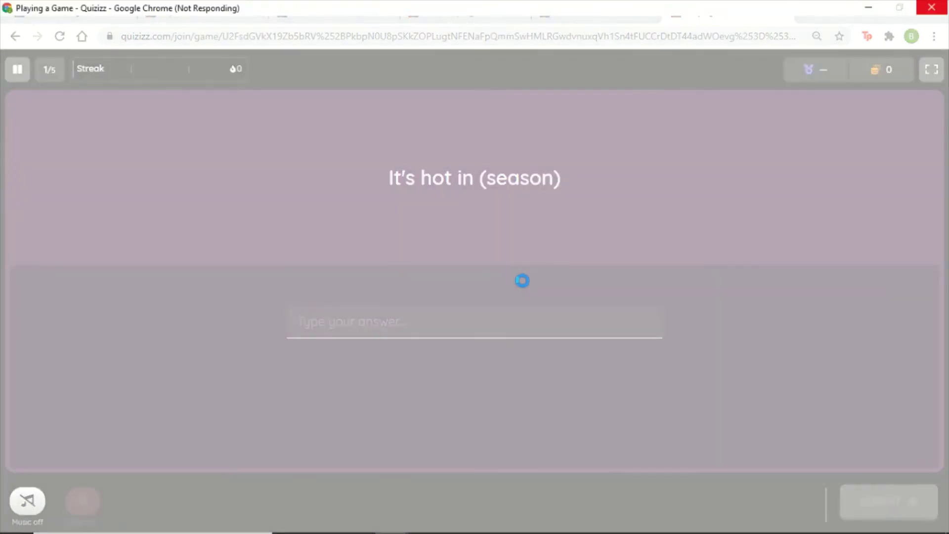
text(summer)
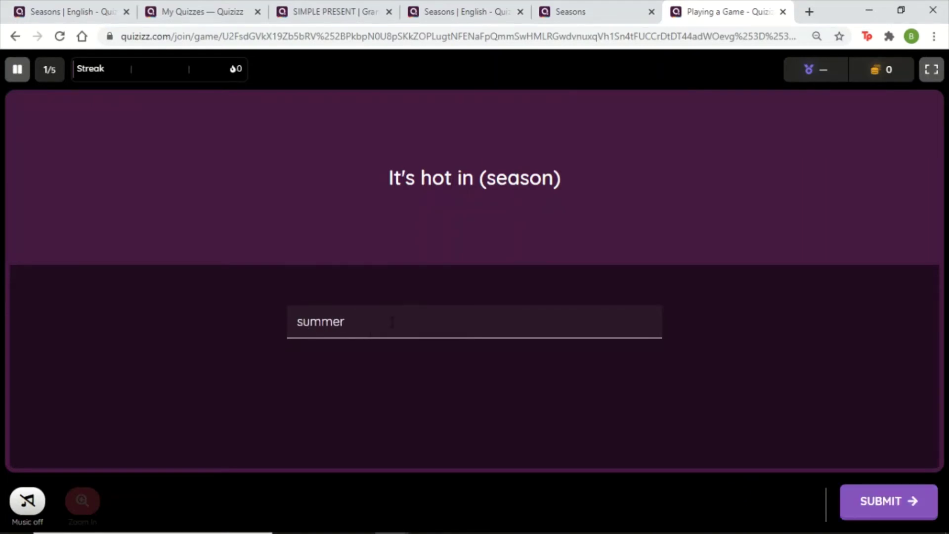
key(Return)
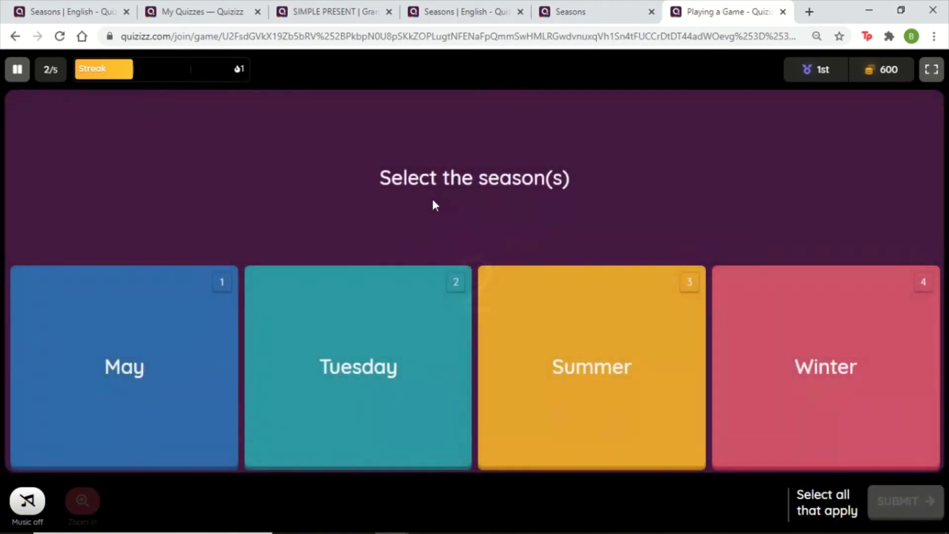
Step: Answer Summer and Winter for "Select the season(s)", and identify the autumn road picture as Fall
click(609, 325)
click(901, 329)
click(915, 509)
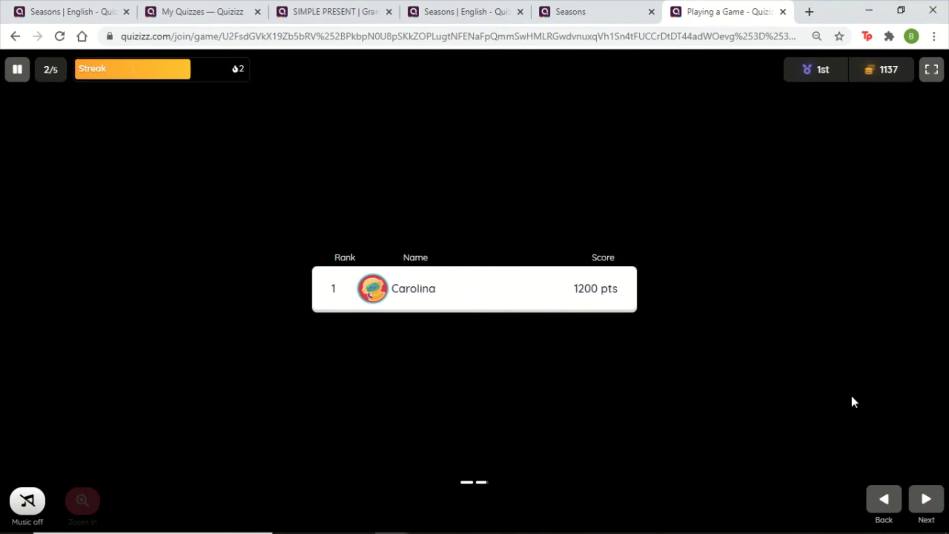
click(912, 499)
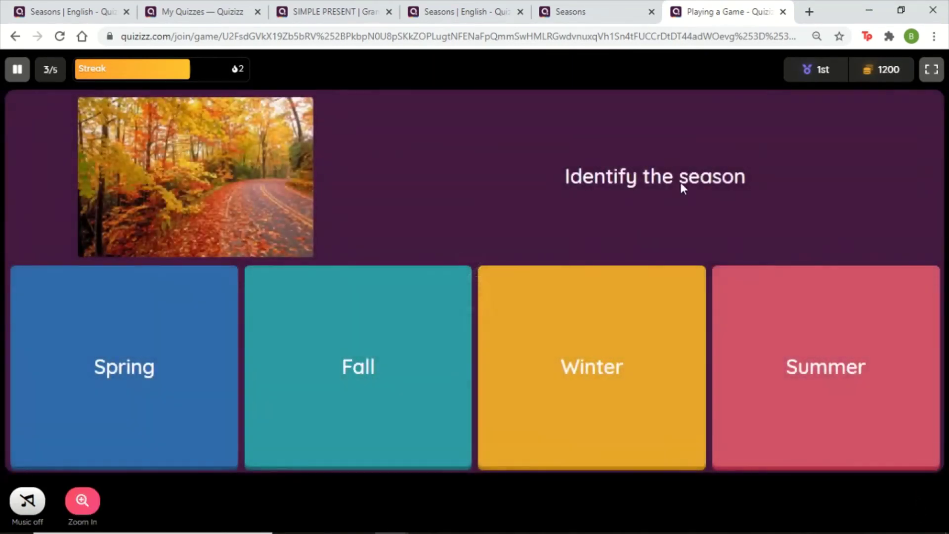
click(372, 394)
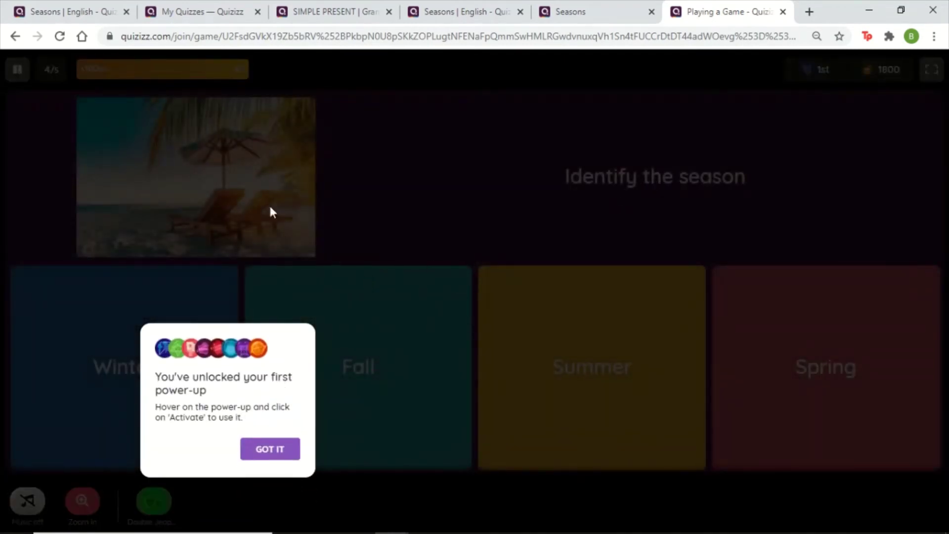
Step: Identify the beach picture as Summer, activate the Double Jeopardy power-up and answer the "How are you today?" poll with "I'm great!"
click(270, 449)
click(574, 364)
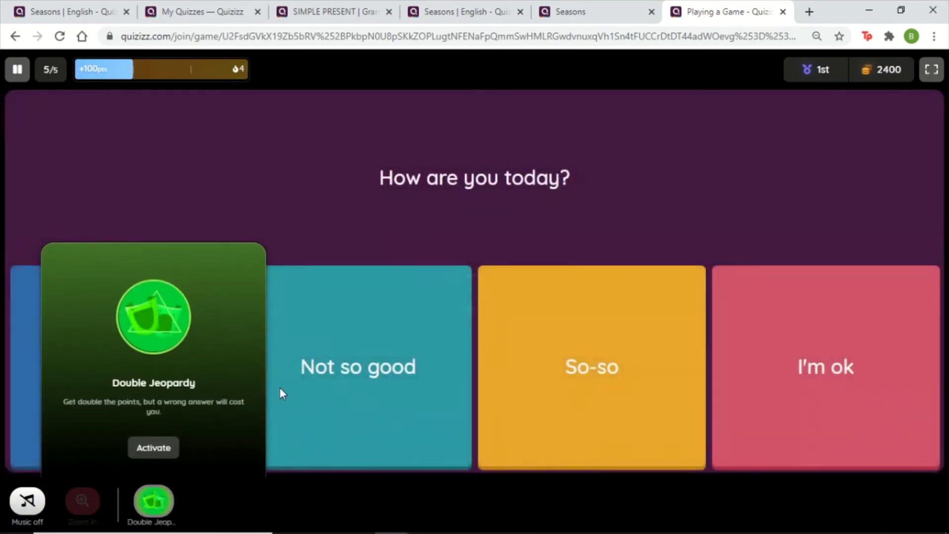
click(160, 449)
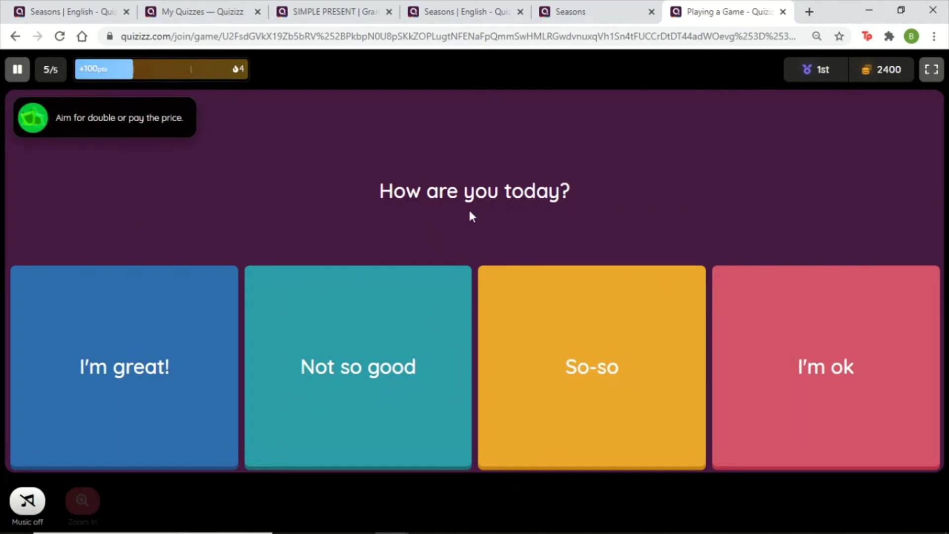
click(119, 367)
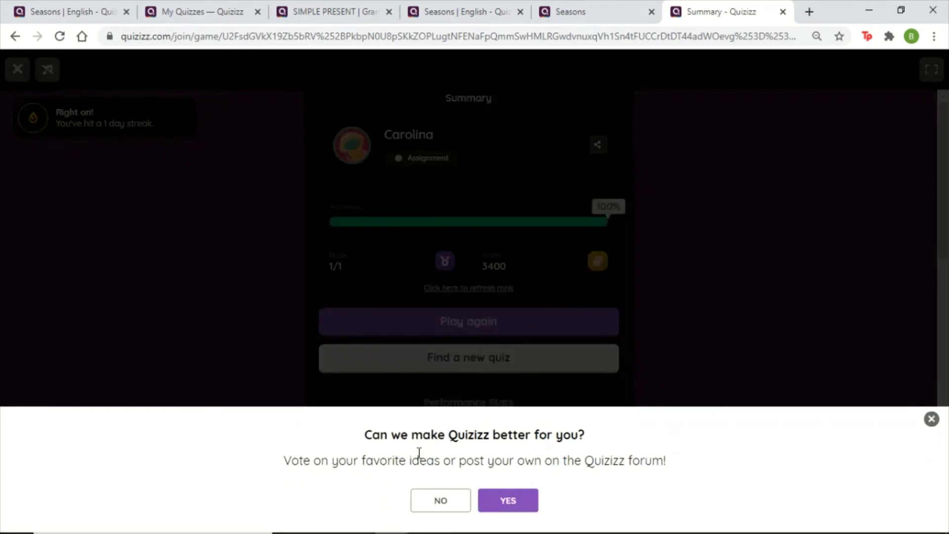
Step: Decline the Quizizz feedback request and review the participant's summary, performance stats and list of questions
click(440, 501)
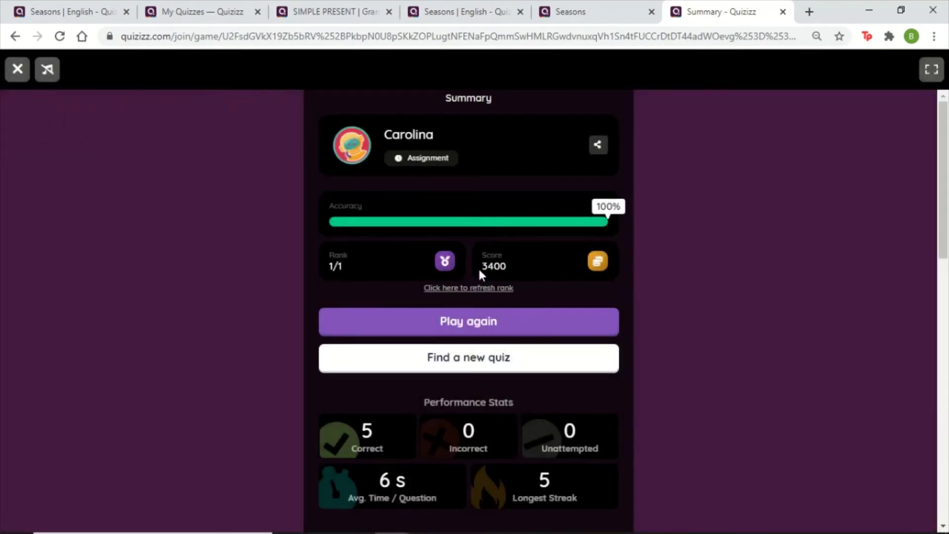
scroll(514, 331, down, 15)
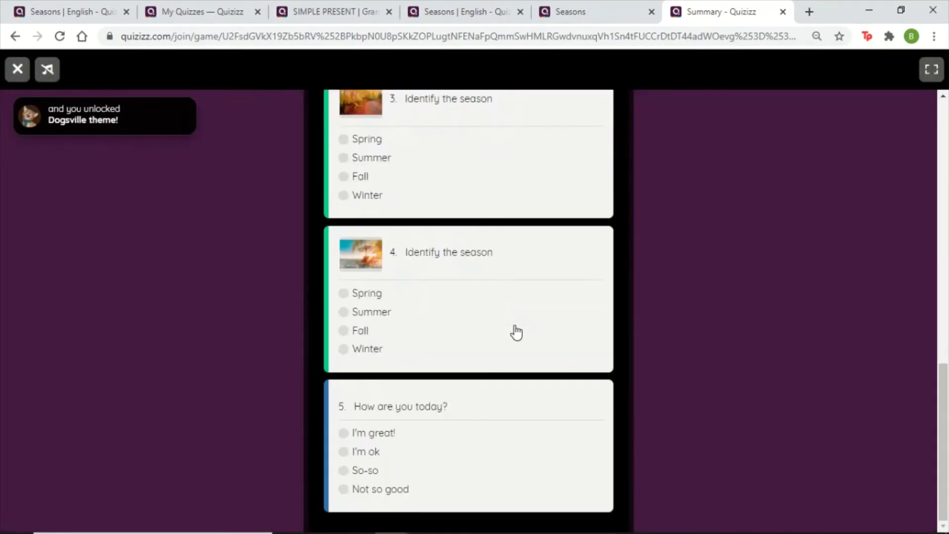
scroll(522, 428, up, 15)
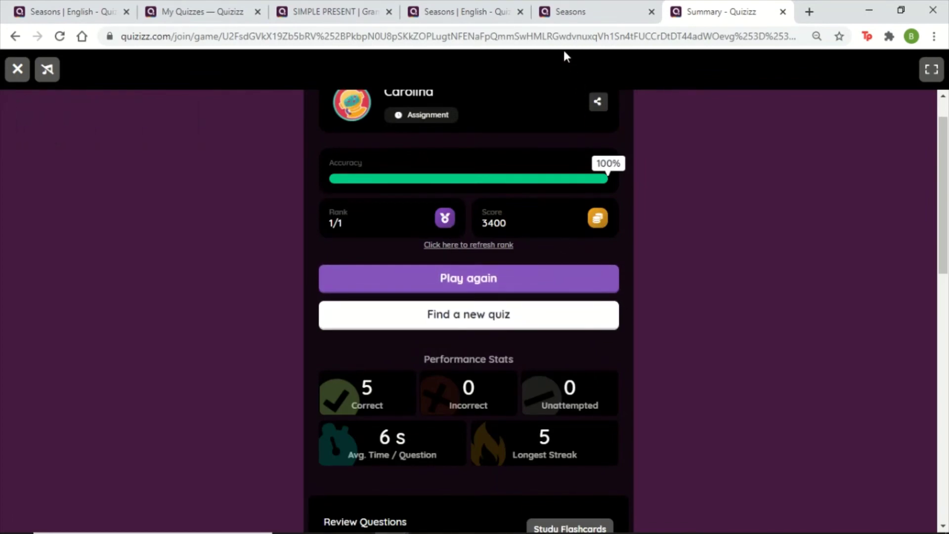
Step: Reload the Seasons assignment report and review its accuracy and participant results
click(577, 11)
scroll(473, 339, down, 4)
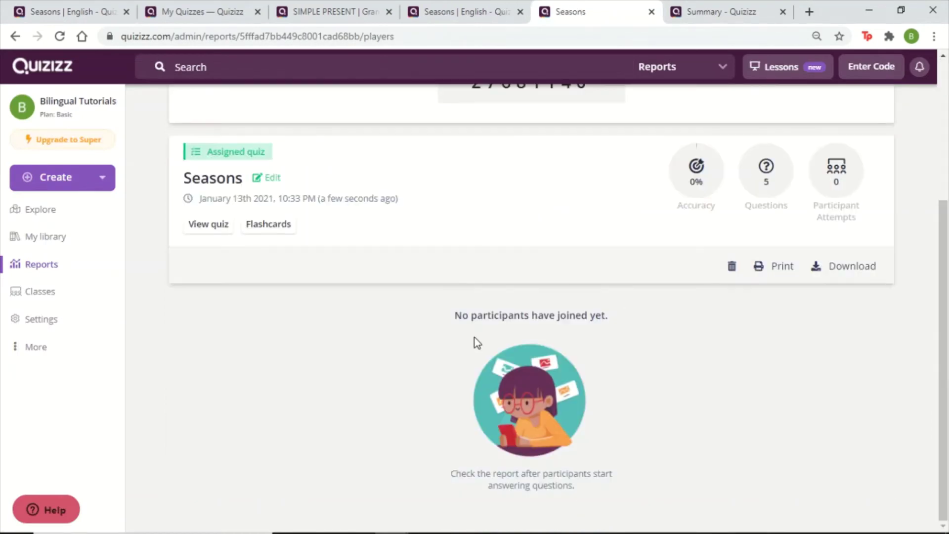
scroll(473, 339, up, 4)
click(60, 36)
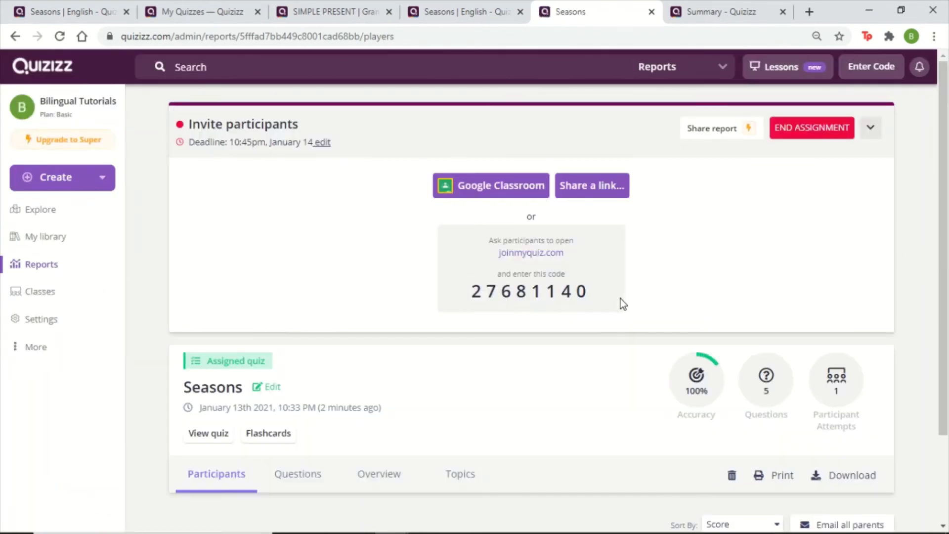
scroll(621, 298, down, 3)
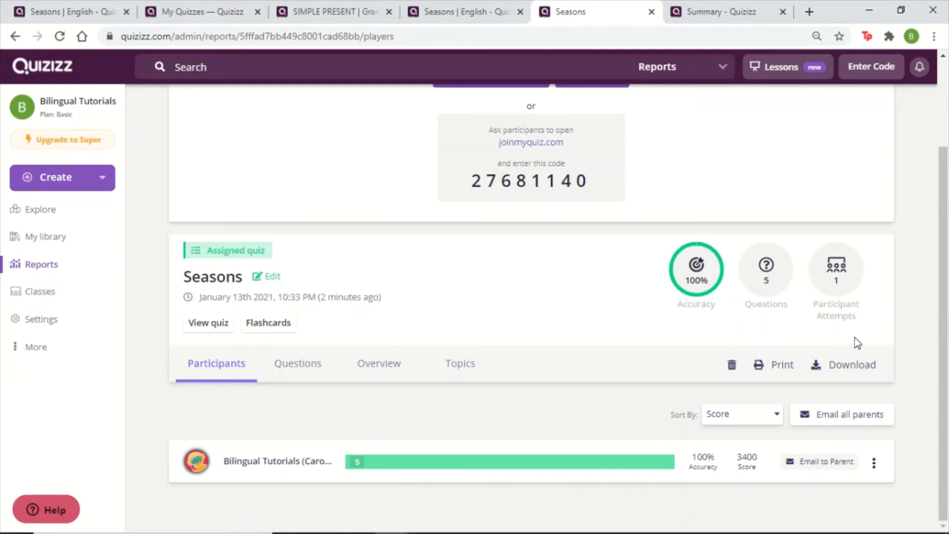
Step: Preview the quiz's flashcards by starting them and flipping the first card, and close the flashcards page
click(275, 324)
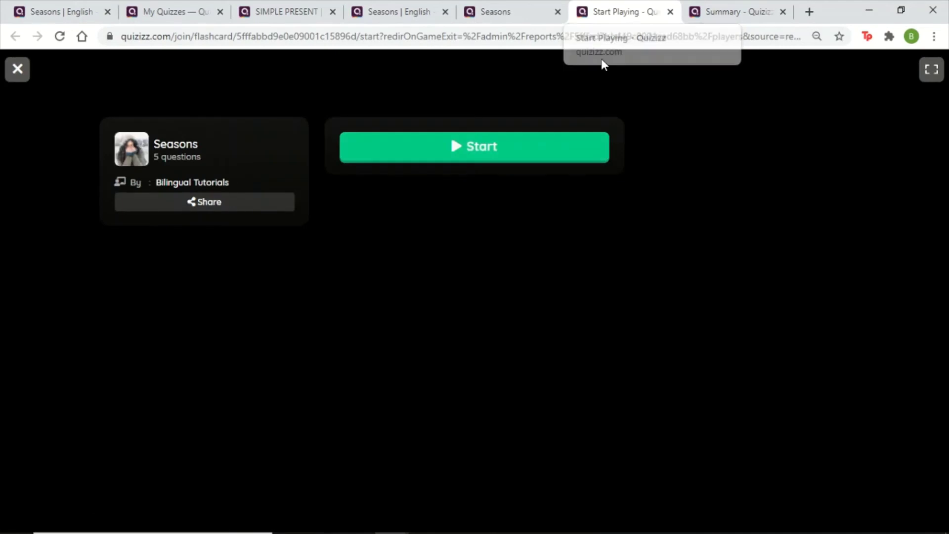
click(459, 146)
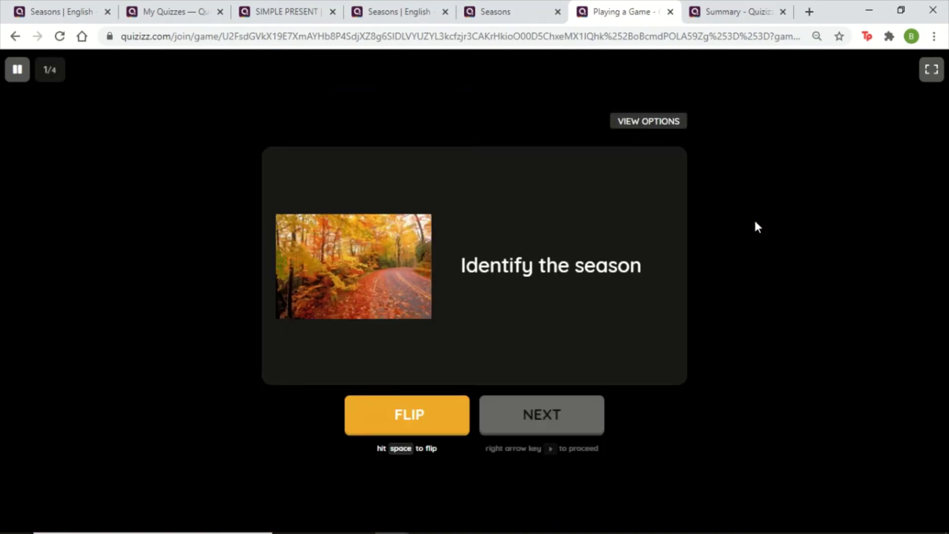
click(413, 420)
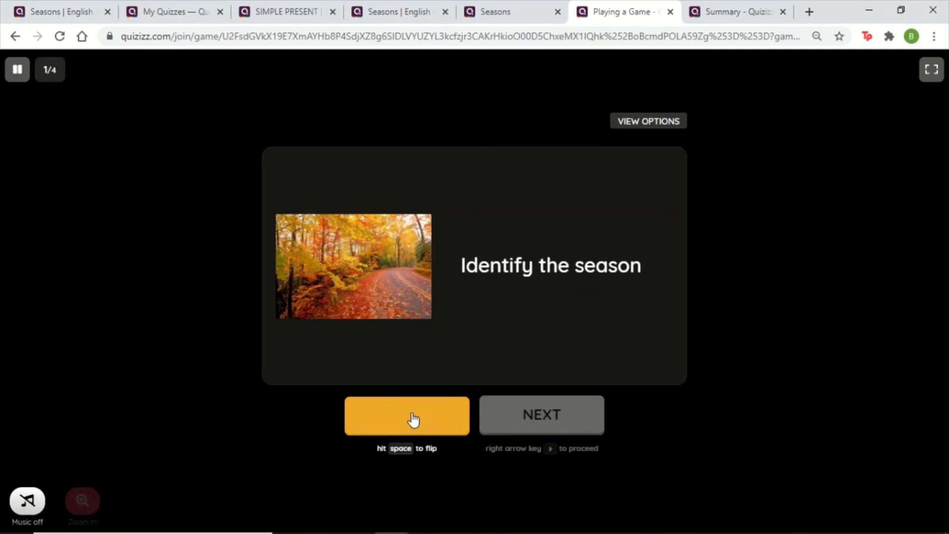
click(420, 421)
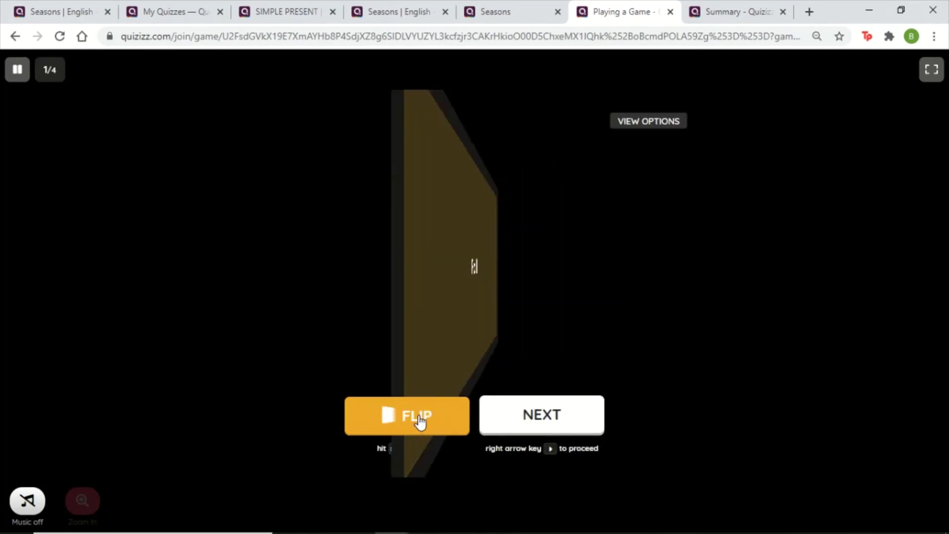
click(670, 12)
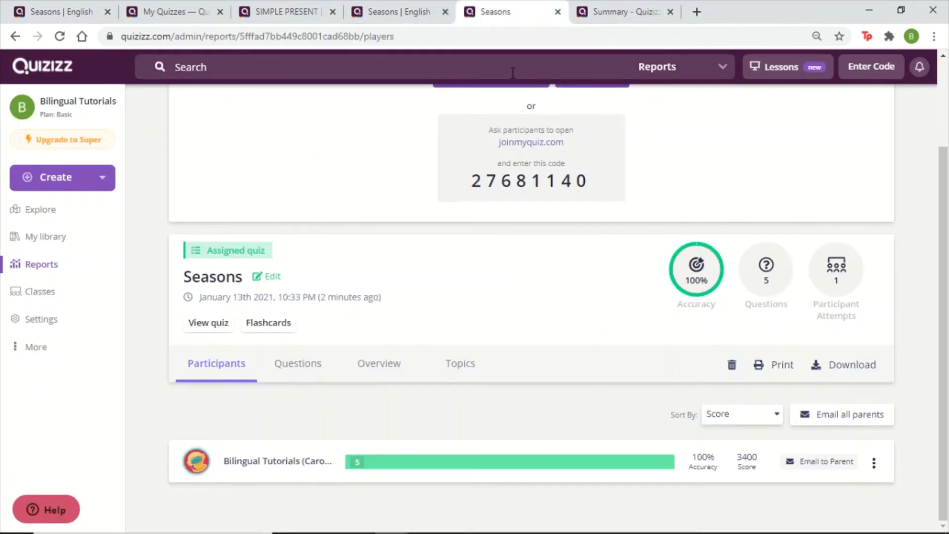
Step: Set up a classic live session of the Seasons quiz in Team mode and review its class, team and activity settings
click(415, 6)
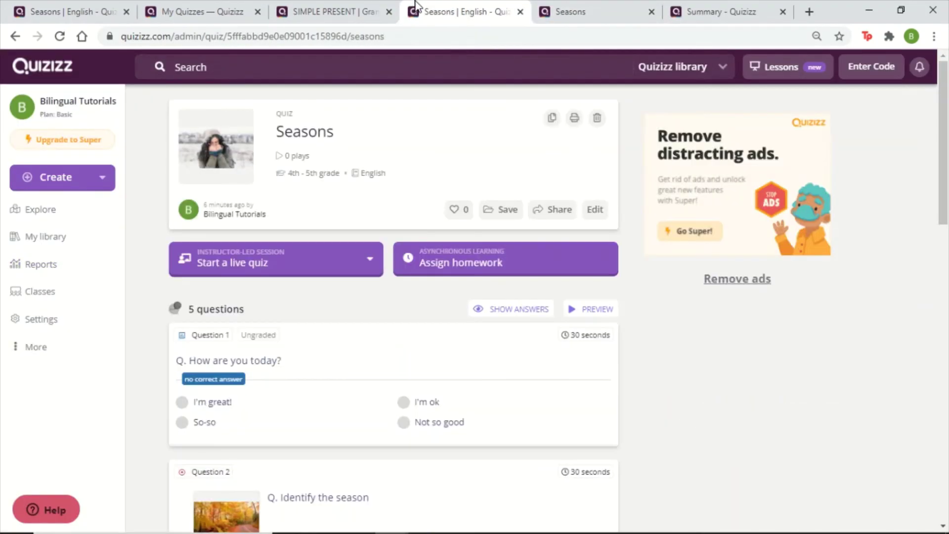
click(316, 265)
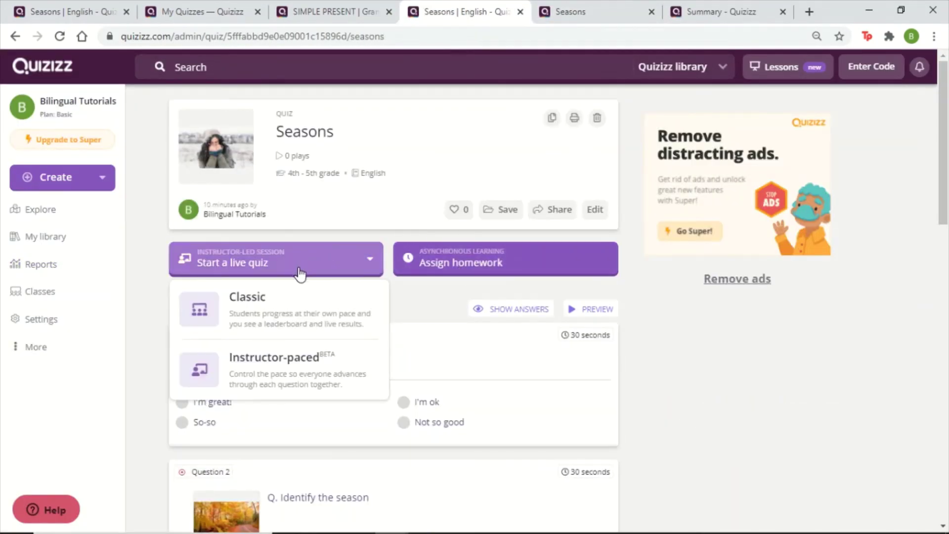
click(288, 312)
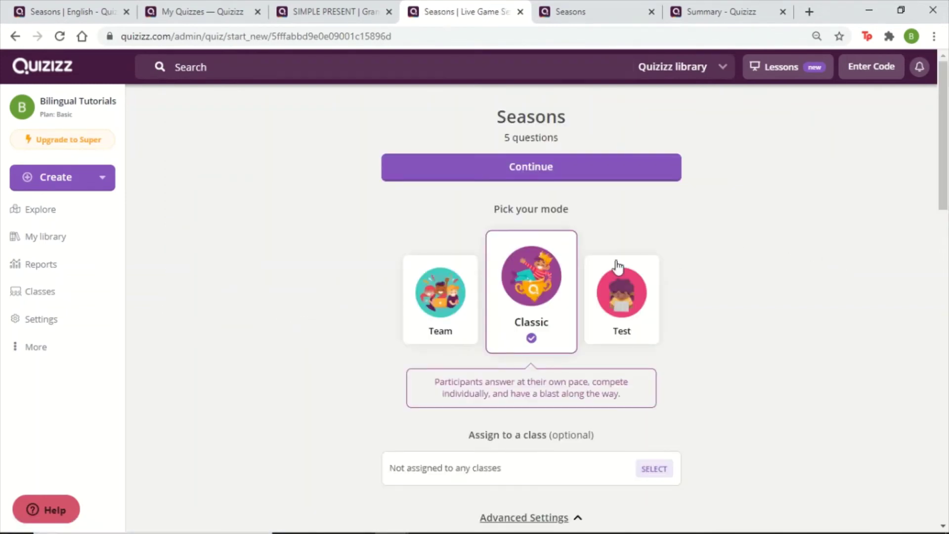
click(439, 294)
scroll(582, 354, down, 5)
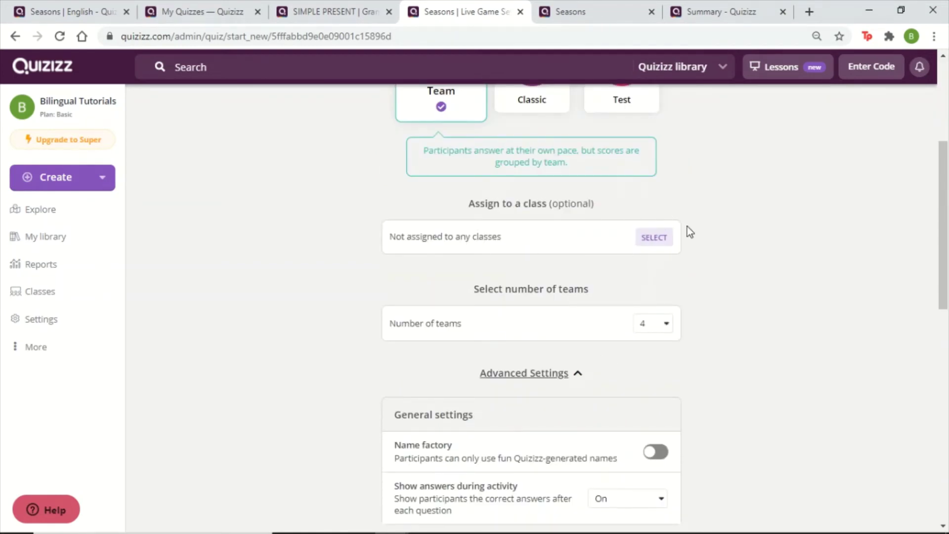
scroll(628, 238, down, 5)
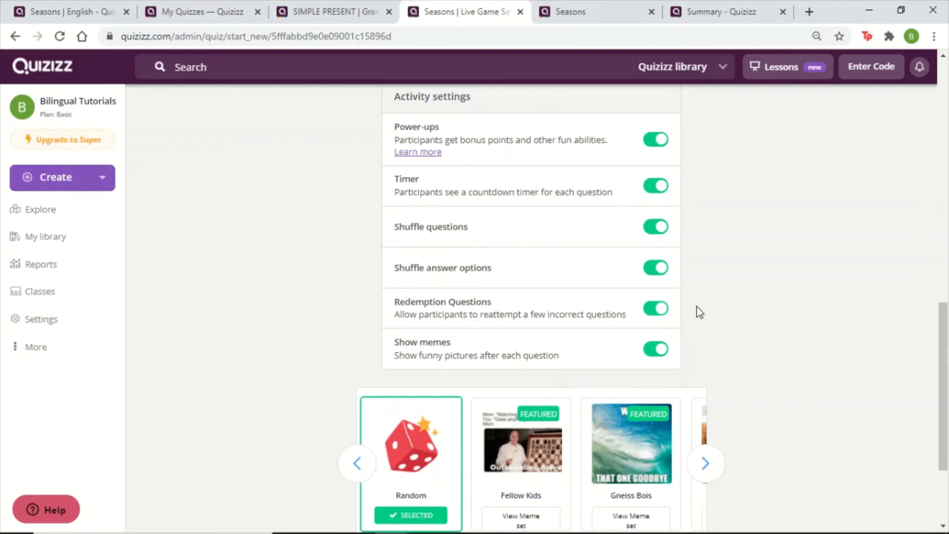
scroll(635, 360, down, 3)
scroll(664, 368, up, 15)
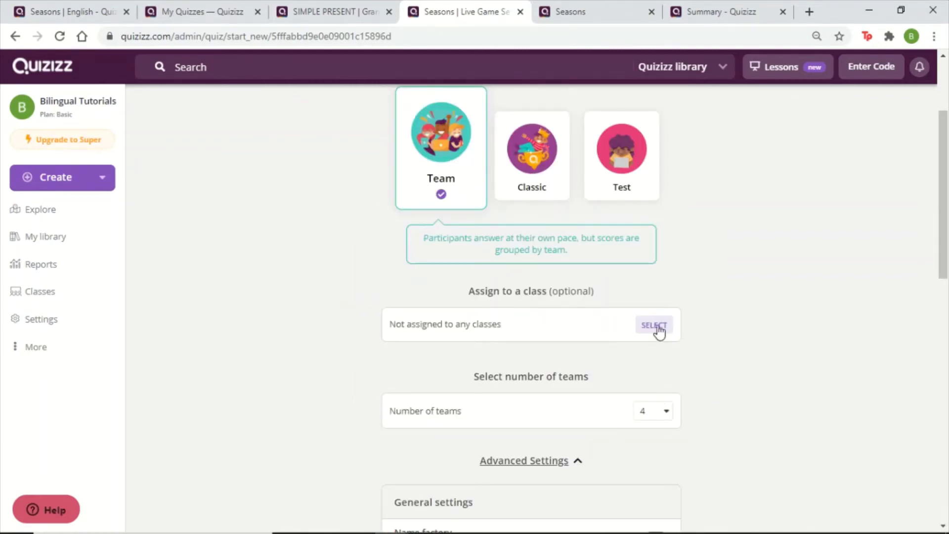
scroll(659, 331, up, 3)
Step: Continue to the live team game's waiting dashboard, and close the assignment report and participant summary tabs
click(543, 174)
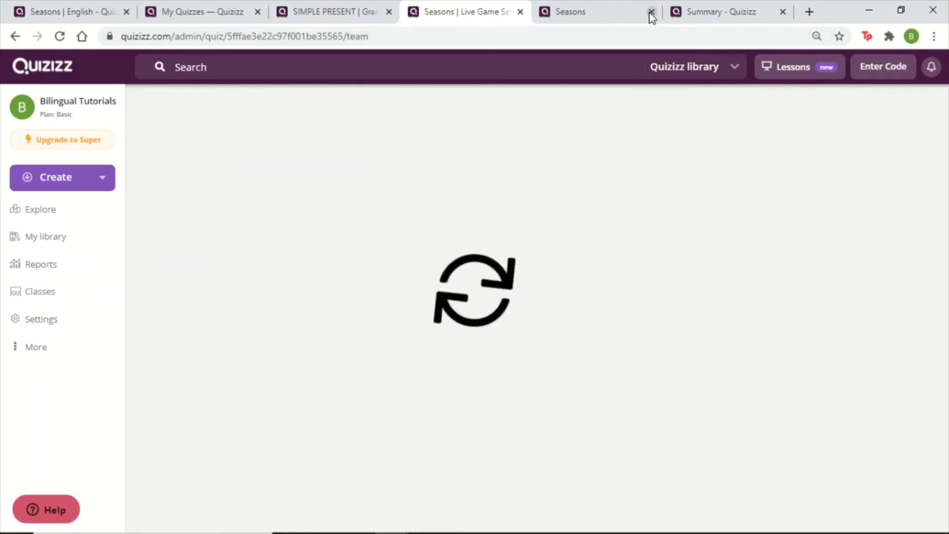
click(651, 12)
click(653, 12)
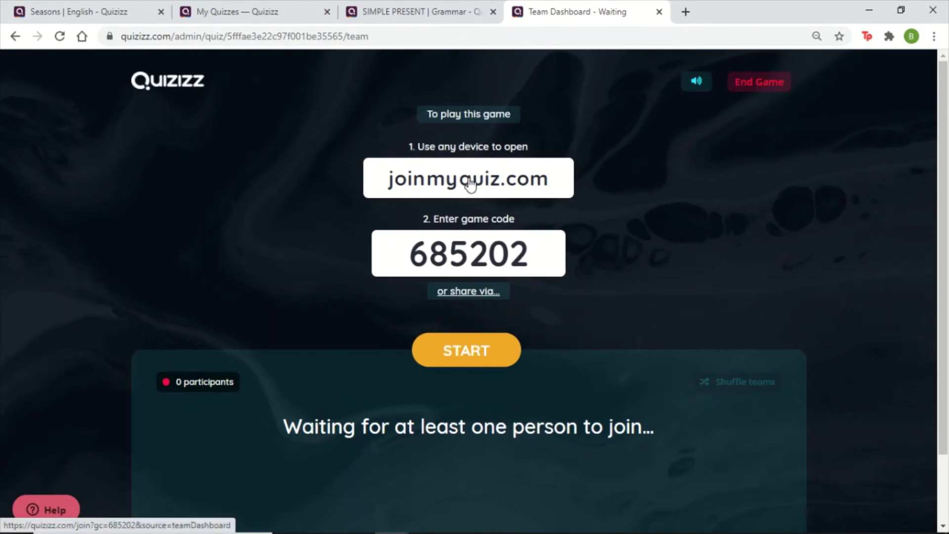
Step: Open the live team game's join page and copy its web address
click(469, 181)
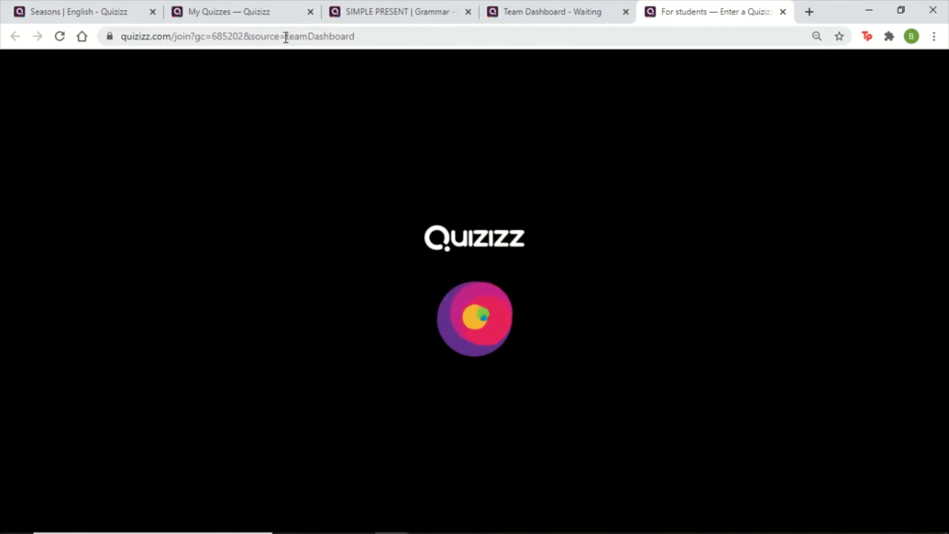
click(286, 36)
right_click(286, 40)
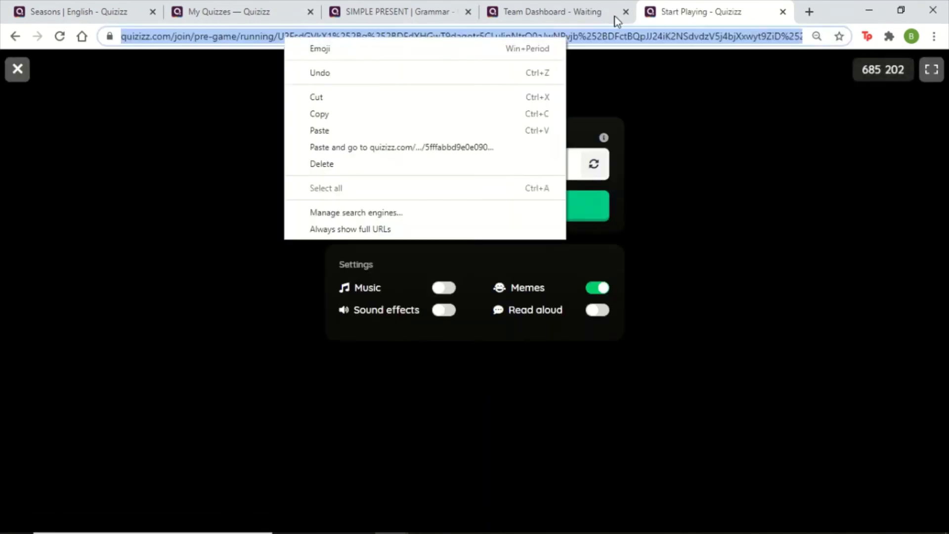
click(363, 119)
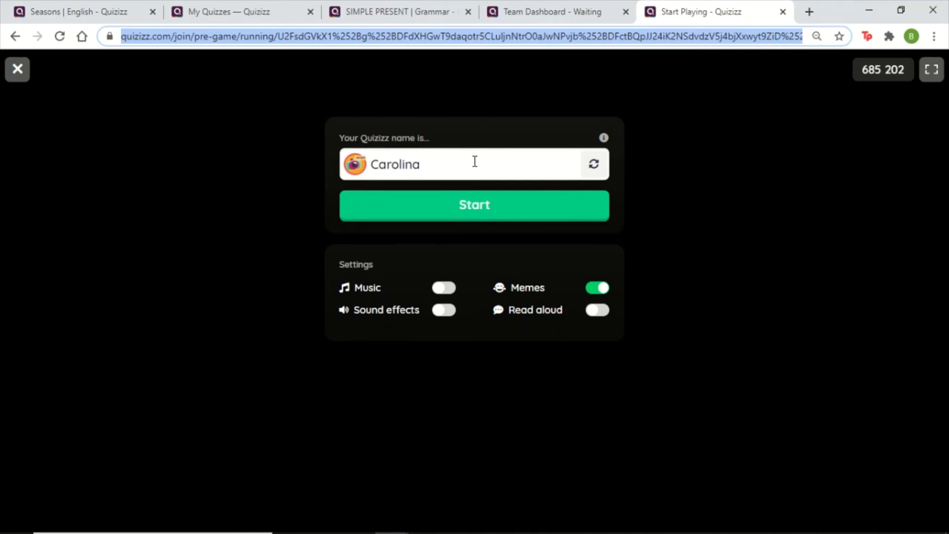
Step: Join the team game as a participant and start the game from the host dashboard once a second participant has joined
click(478, 210)
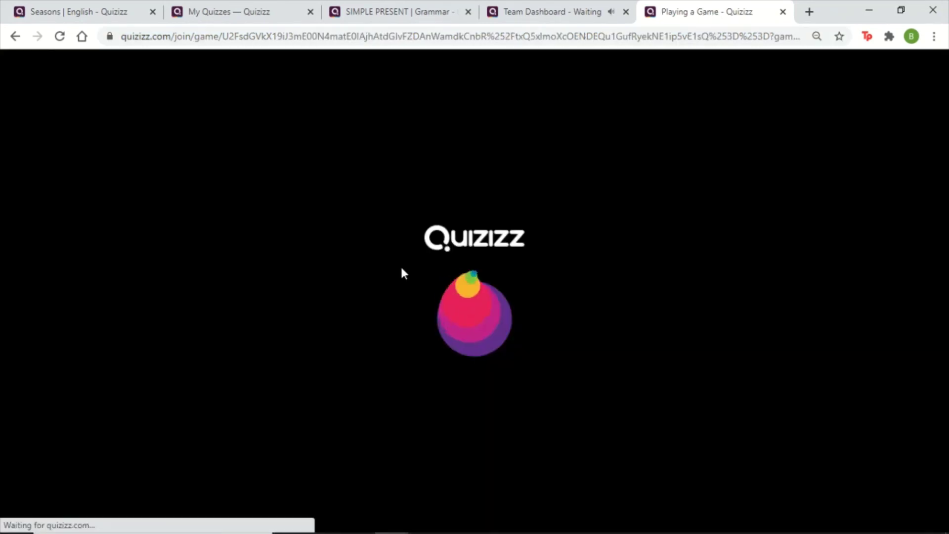
click(607, 9)
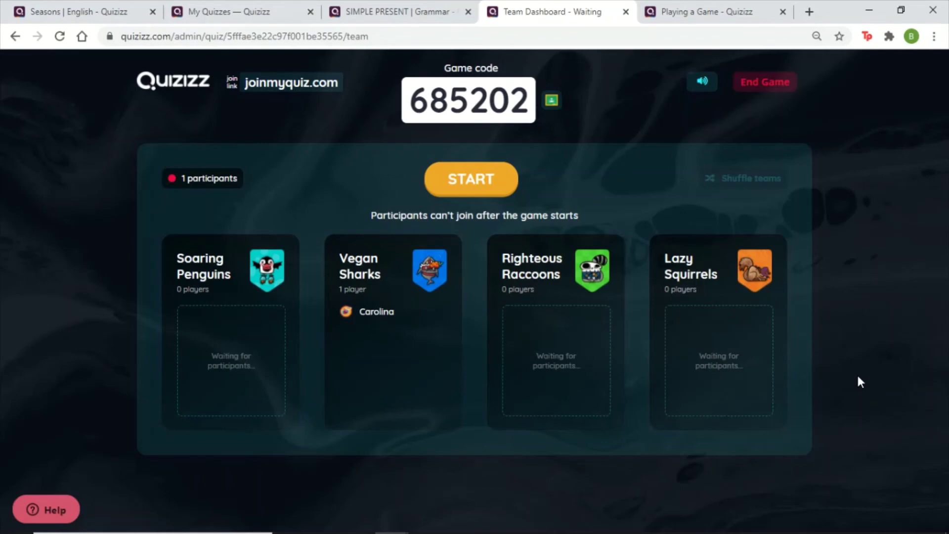
mouse_move(730, 305)
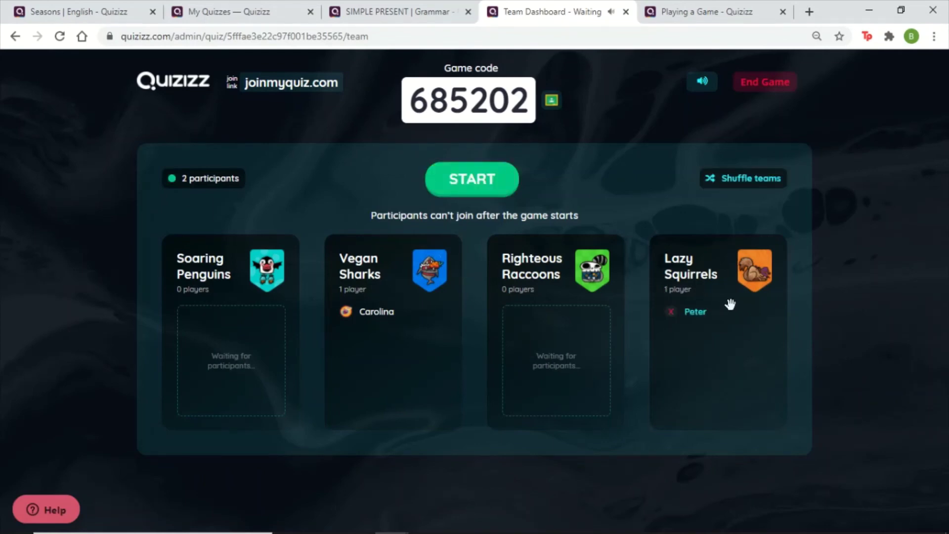
click(474, 179)
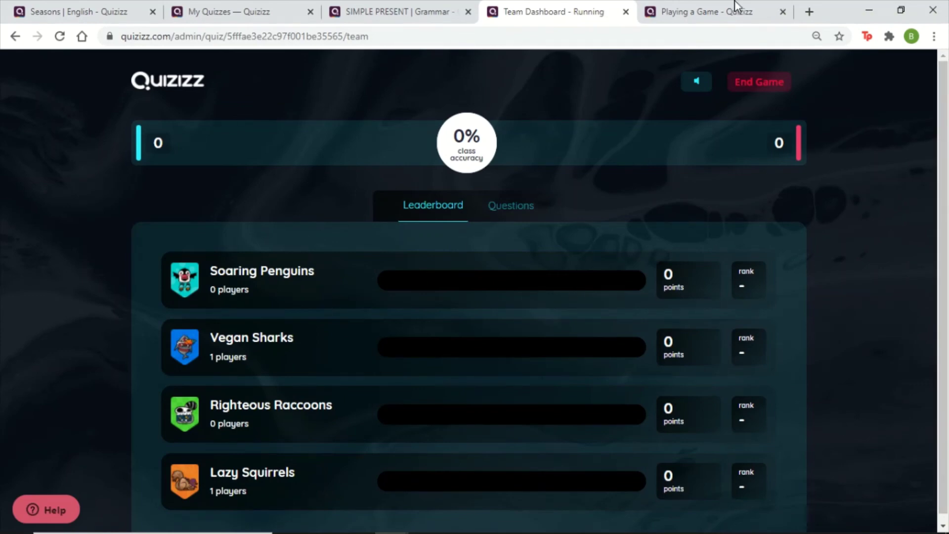
click(658, 7)
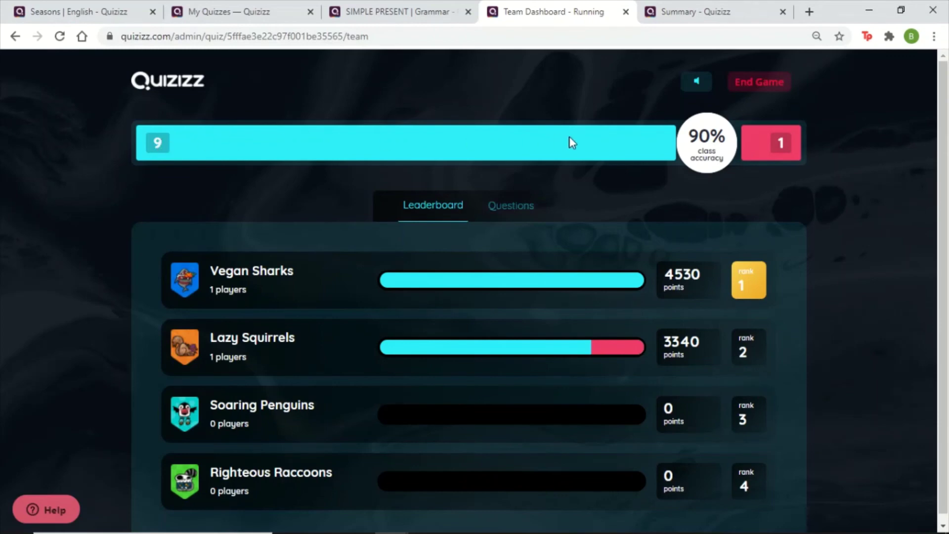
Step: End the team game and review the participant overview and the question list in its summary
click(756, 143)
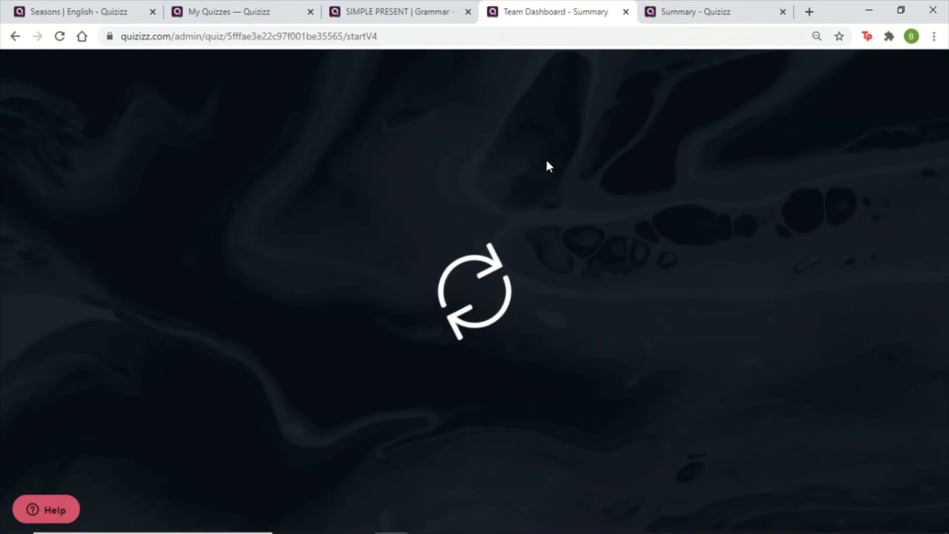
scroll(396, 254, down, 3)
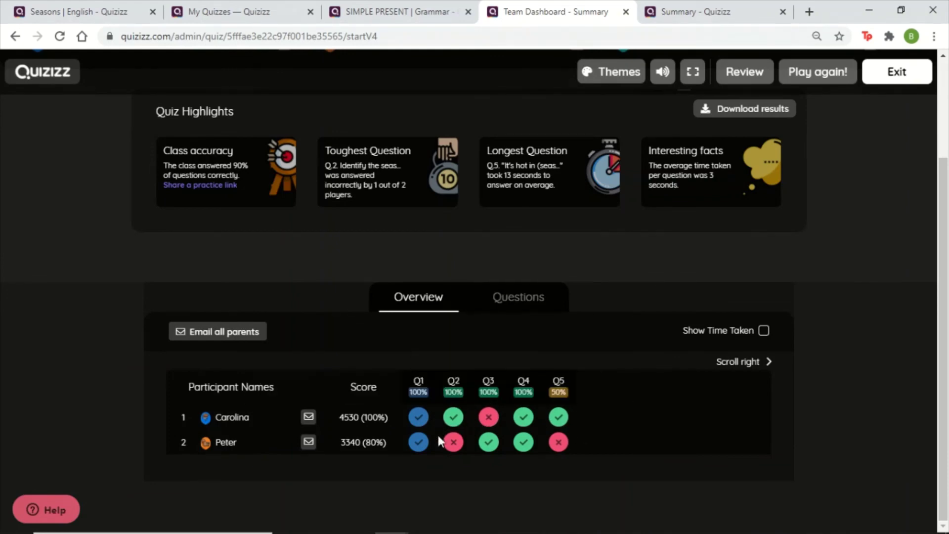
click(497, 306)
scroll(482, 335, down, 9)
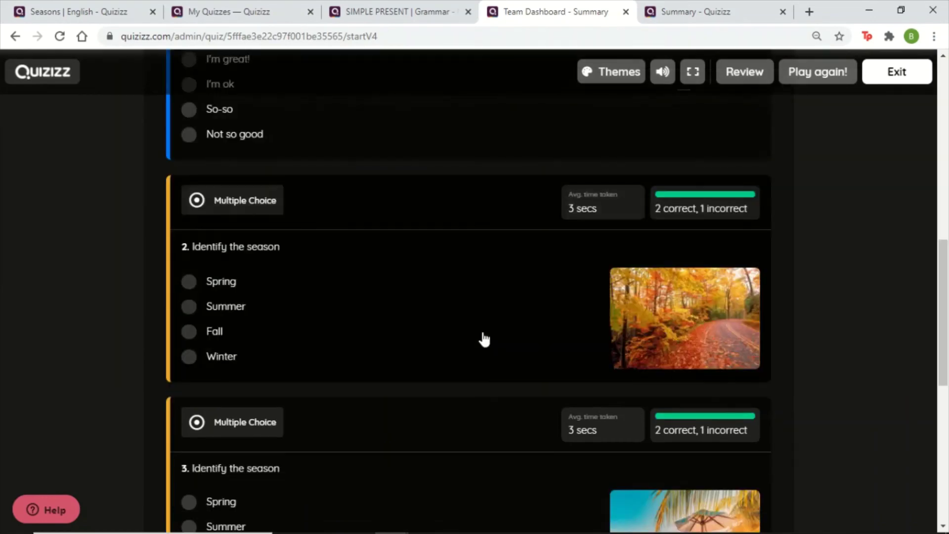
scroll(484, 339, up, 9)
scroll(351, 335, down, 5)
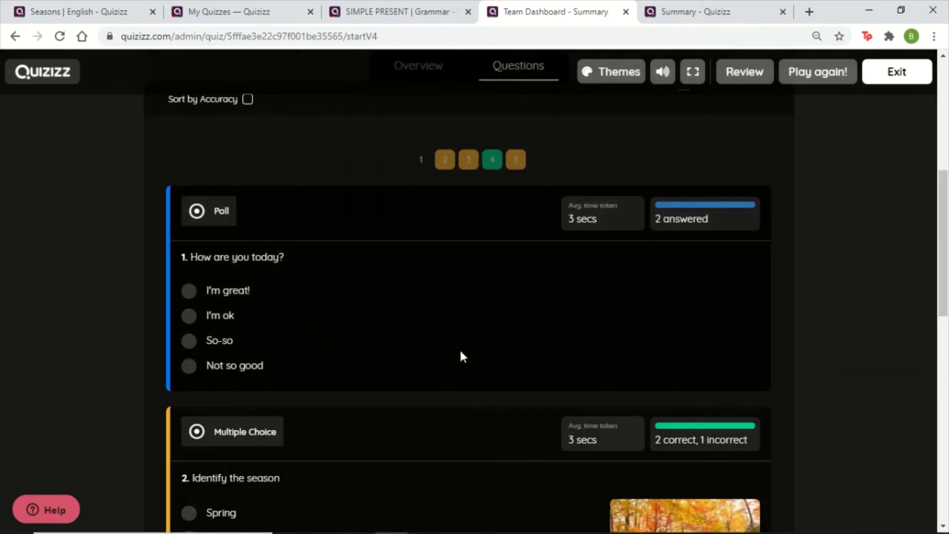
Step: Examine the class responses to Questions 1 to 5 one by one, hiding the answers at Question 4, and close the question view
click(461, 352)
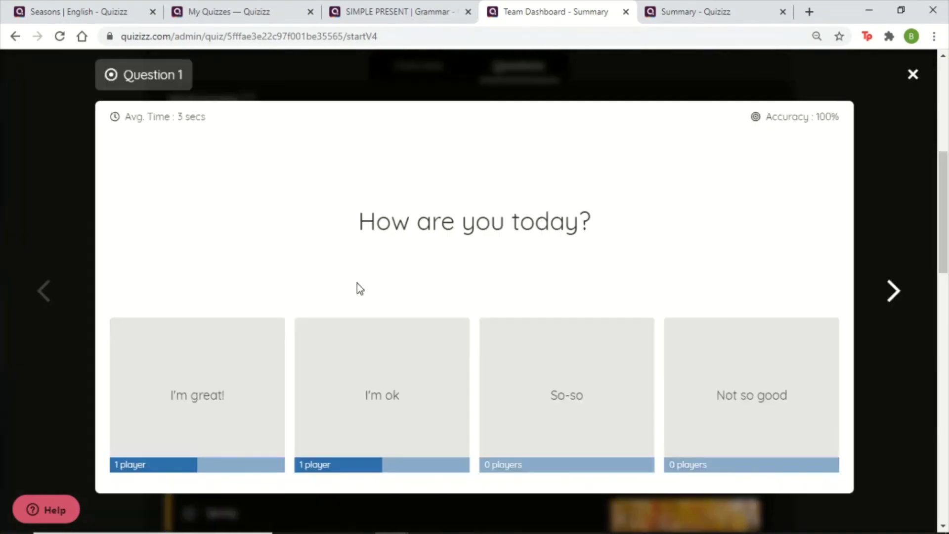
click(896, 295)
click(895, 293)
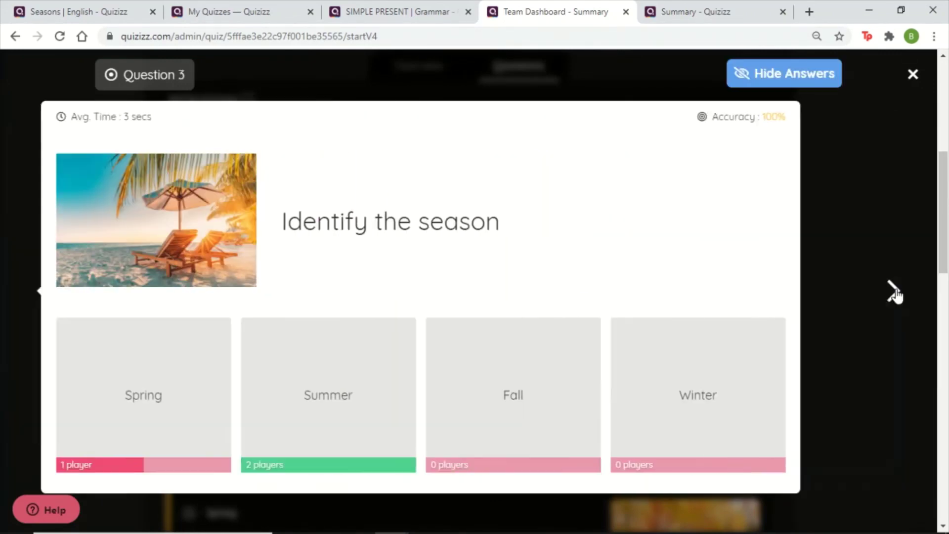
click(895, 293)
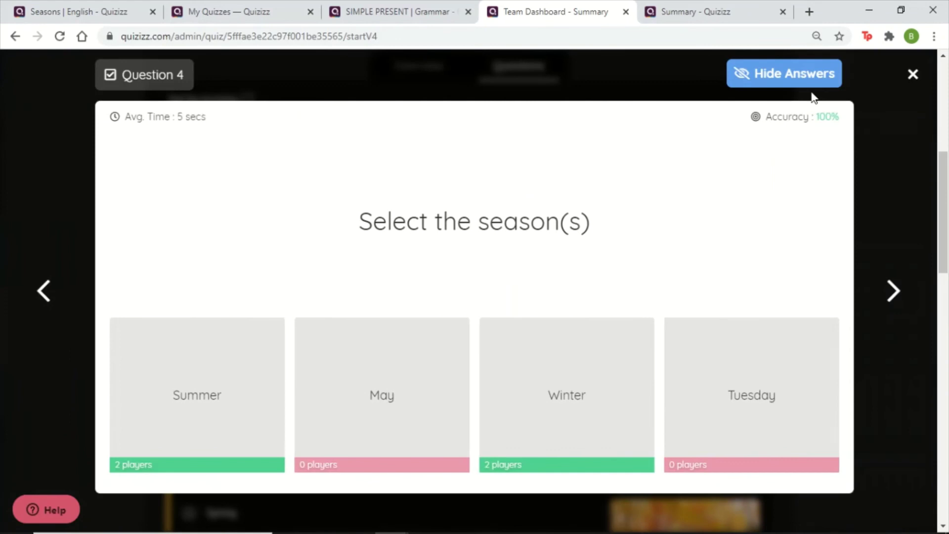
click(788, 83)
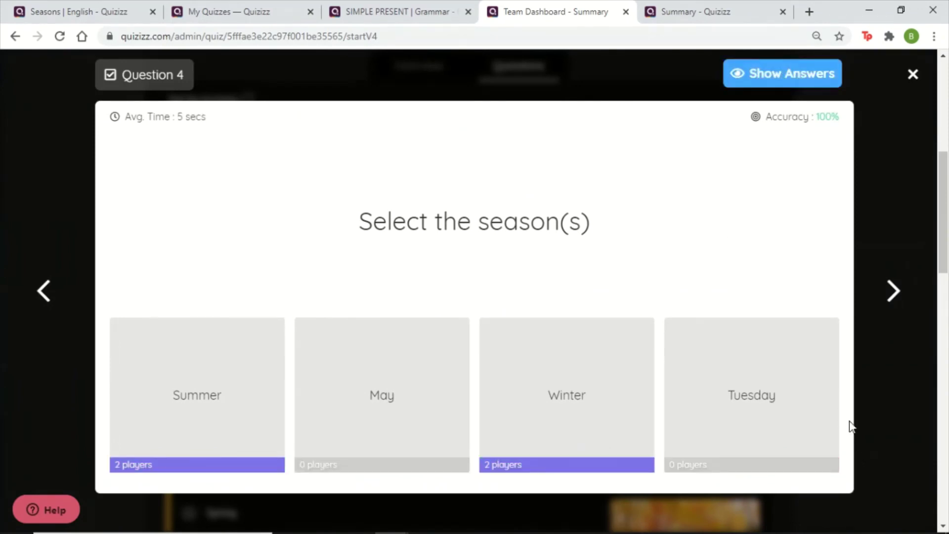
click(894, 293)
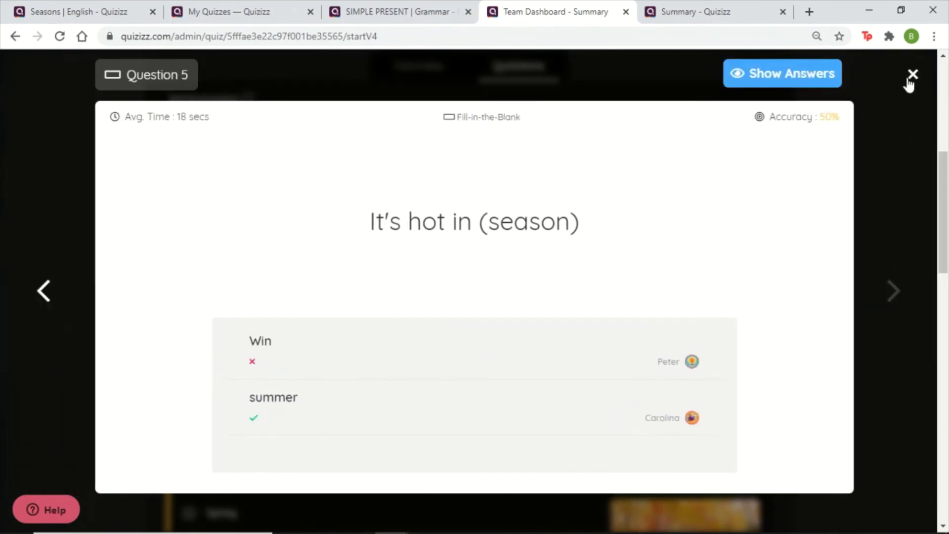
click(912, 75)
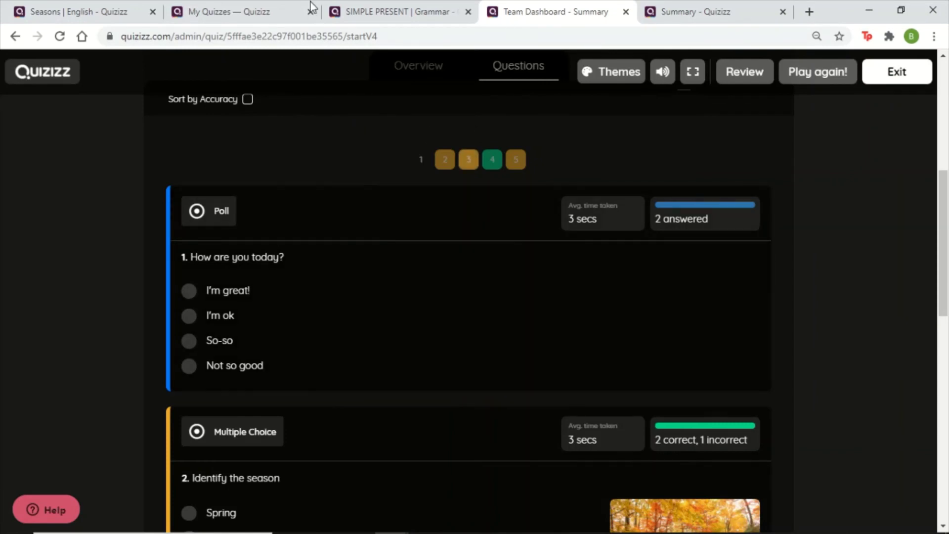
Step: Search the Quizizz library for "simple present" from the Explore page
click(254, 10)
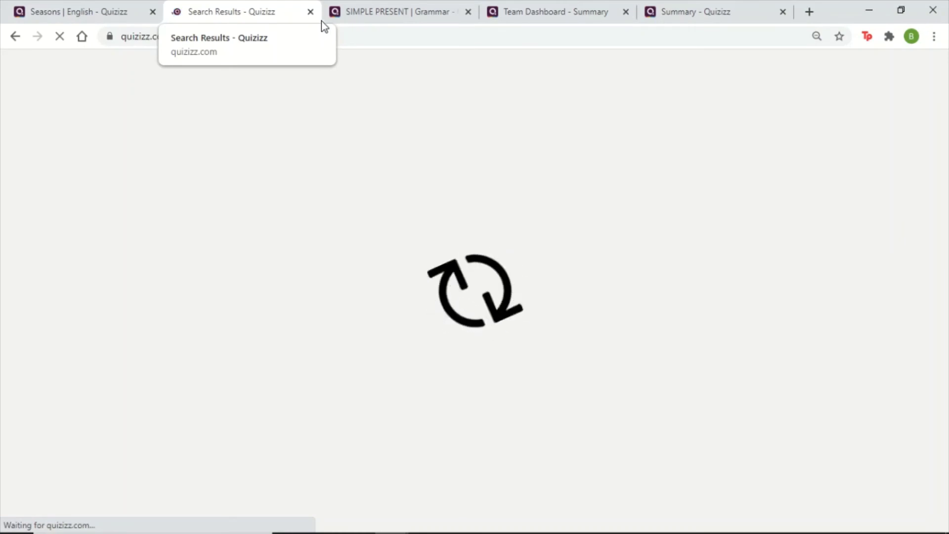
click(326, 19)
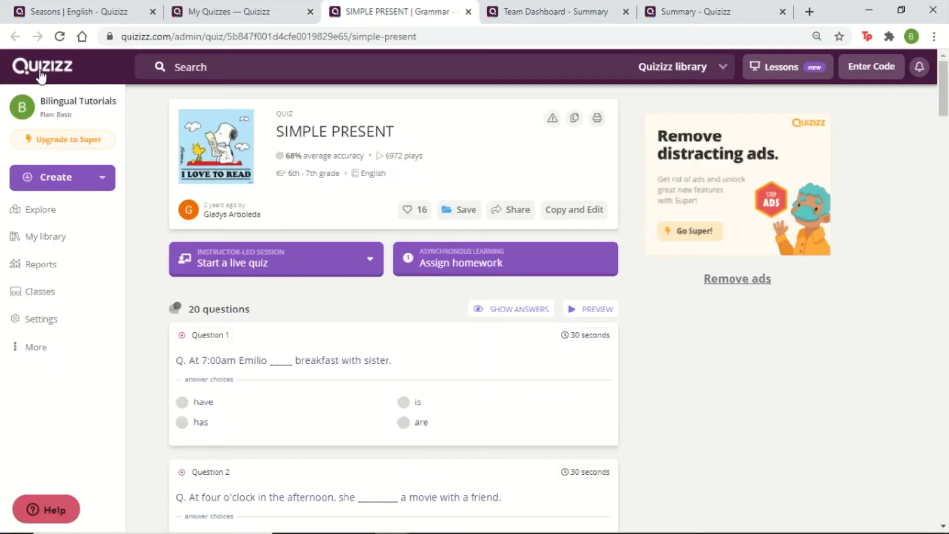
click(30, 218)
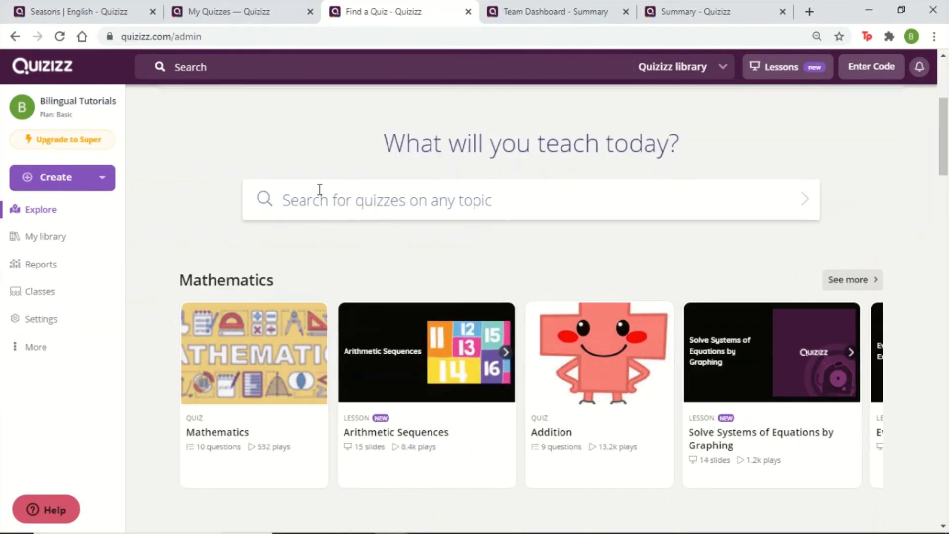
click(320, 190)
text(simp)
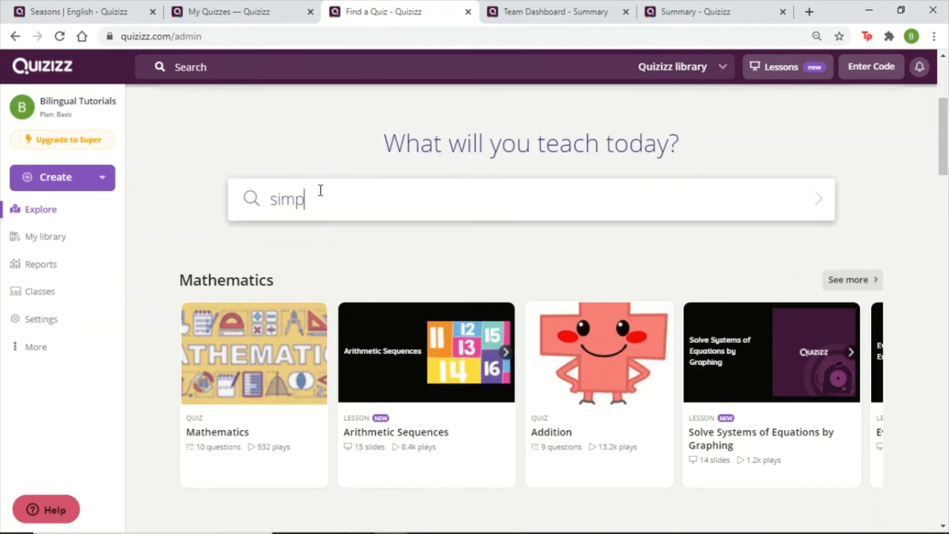
text(le present)
key(Return)
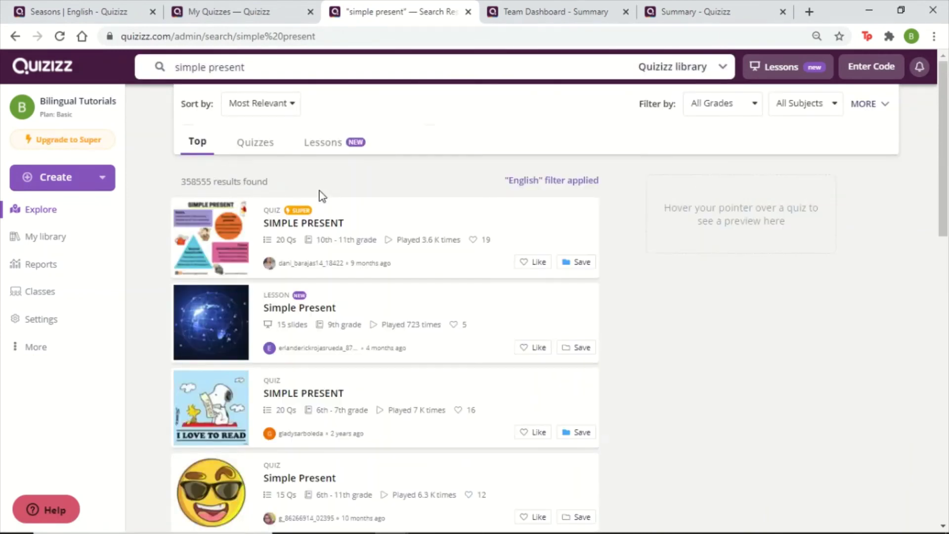
Step: Preview the questions and slides of the top three "simple present" search results
mouse_move(306, 234)
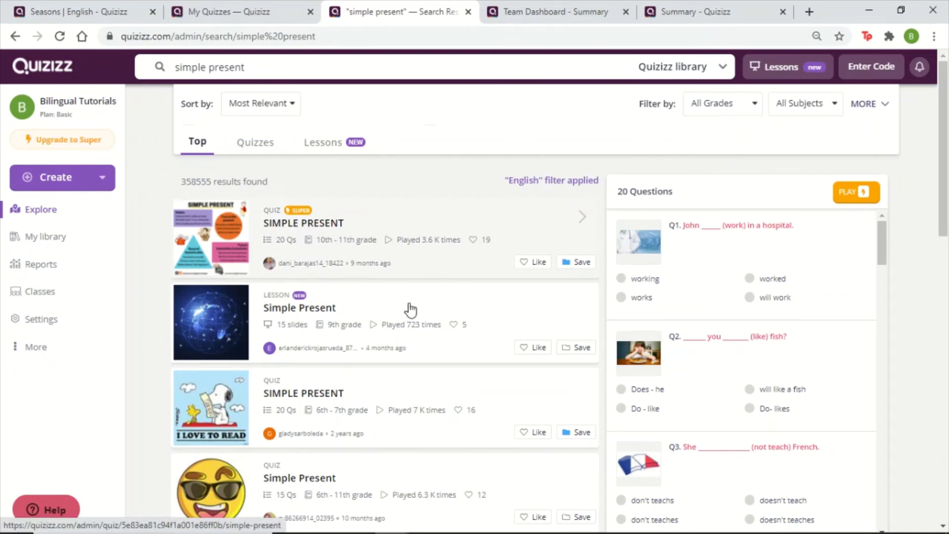
mouse_move(407, 310)
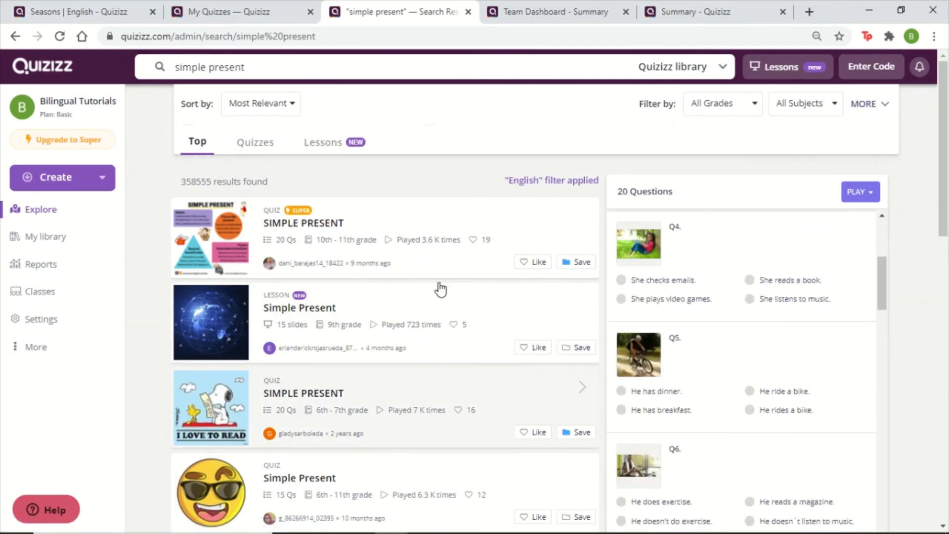
scroll(739, 354, down, 10)
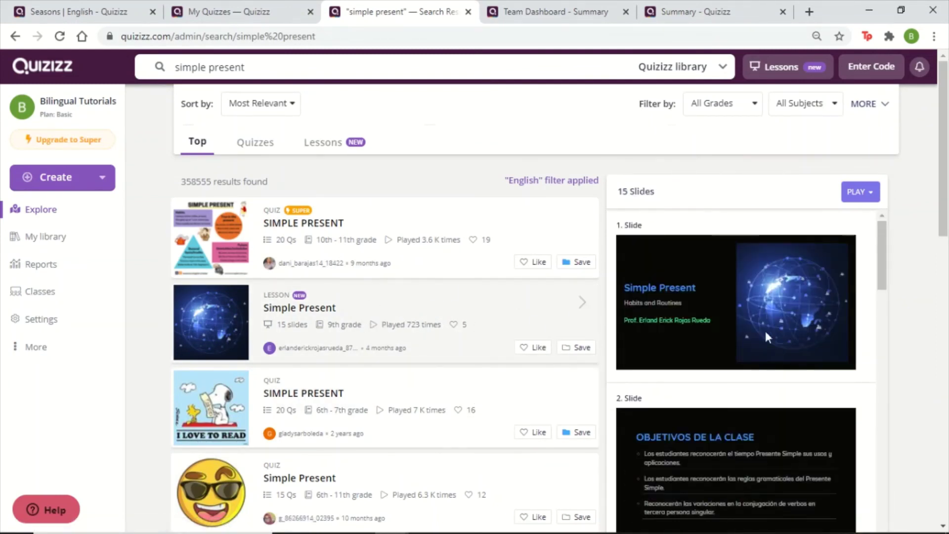
scroll(765, 336, down, 15)
scroll(768, 352, up, 15)
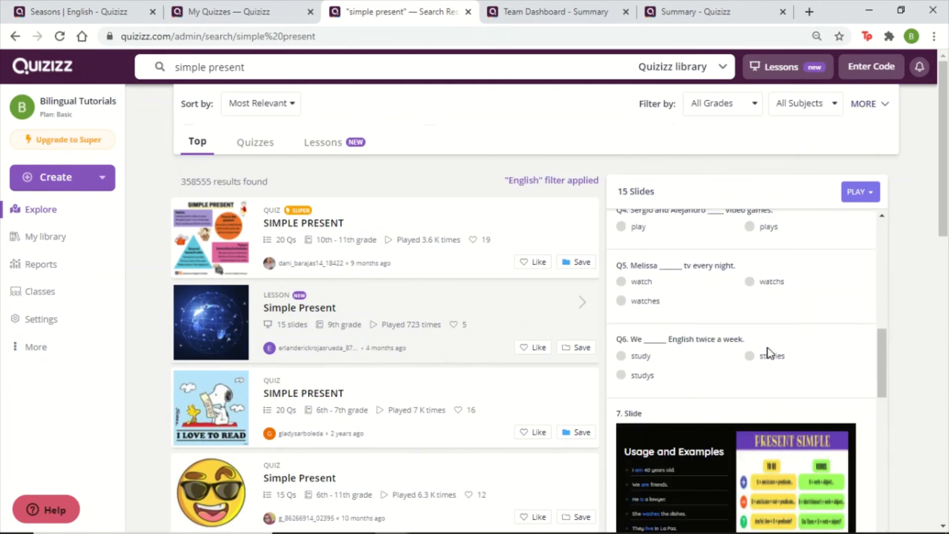
scroll(768, 352, down, 10)
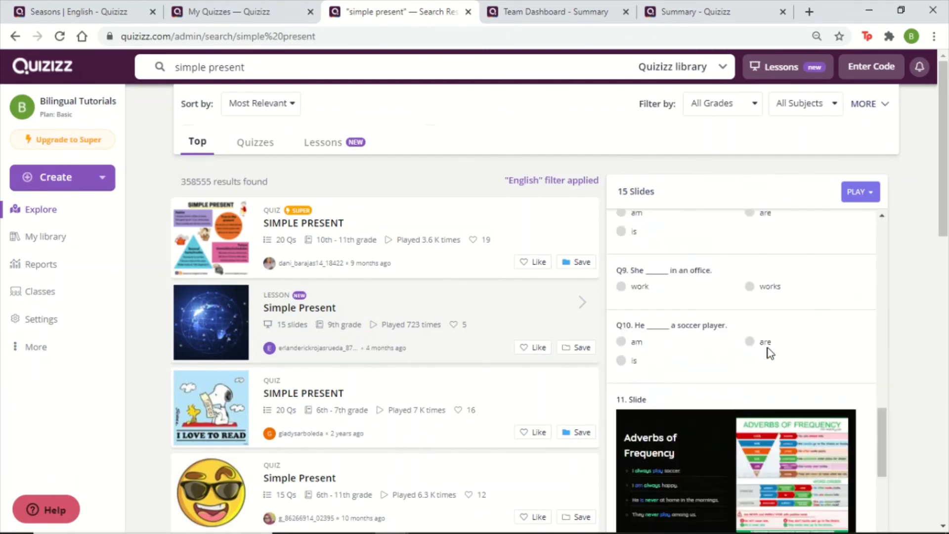
scroll(708, 341, down, 5)
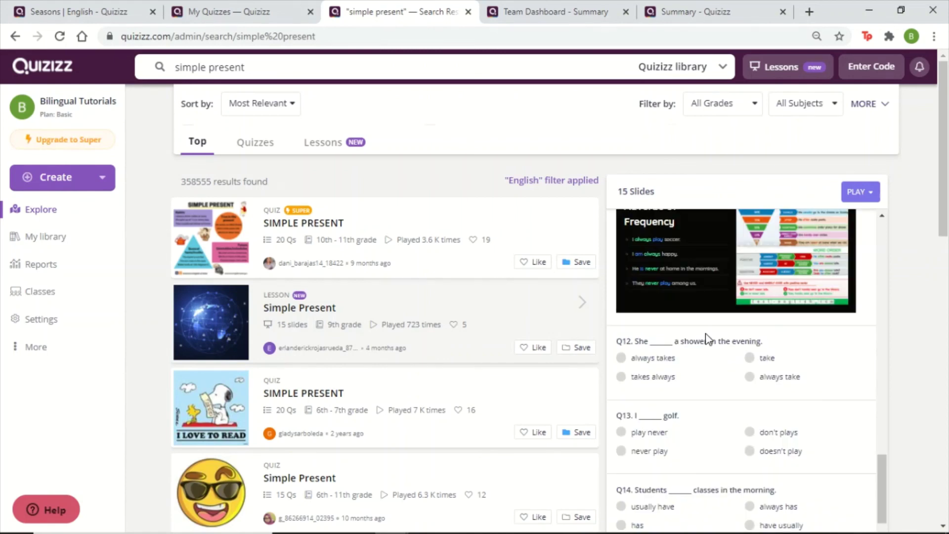
click(312, 413)
scroll(652, 390, down, 5)
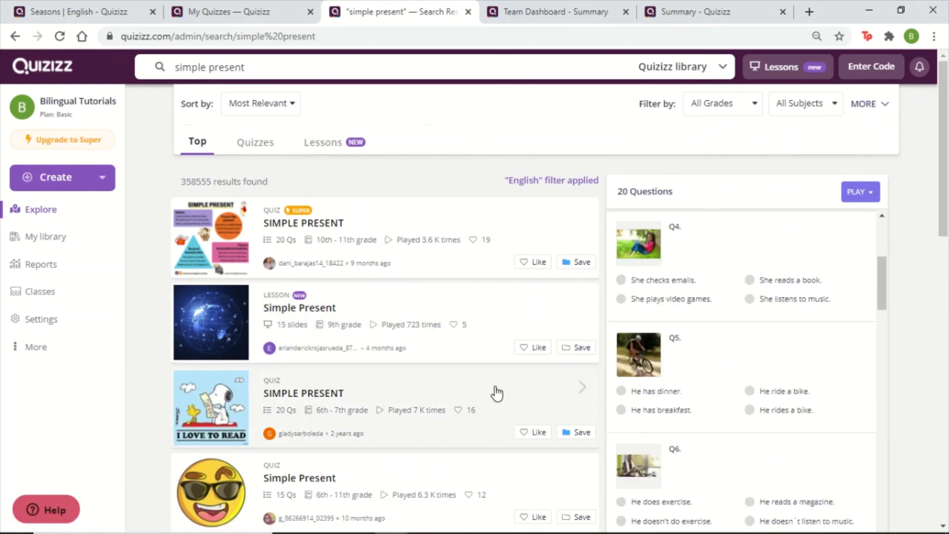
Step: Save the 6th - 7th grade SIMPLE PRESENT quiz with the "I love to read" cover to the BT collection
click(577, 434)
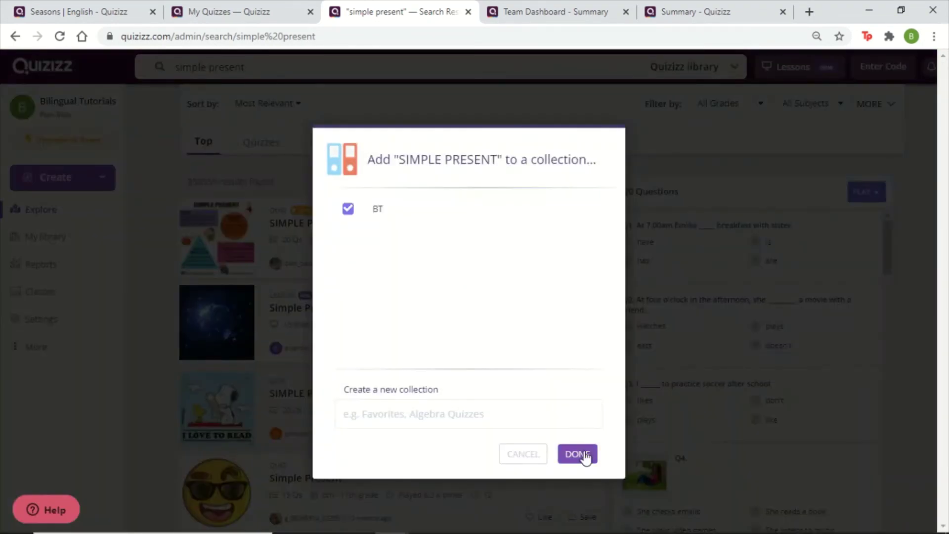
click(577, 454)
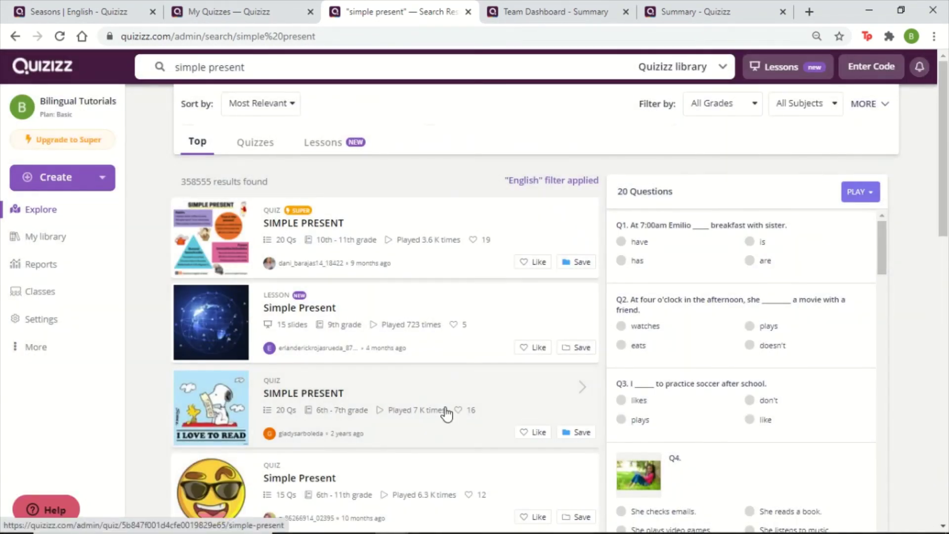
Step: Open the 6th - 7th grade SIMPLE PRESENT quiz, make an editable copy of it, and open Question 1 for editing
click(446, 413)
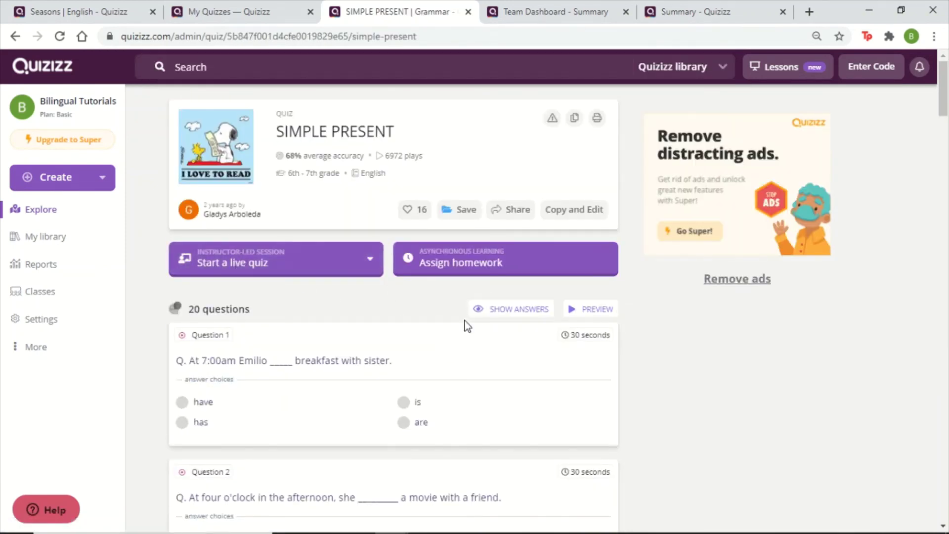
click(579, 213)
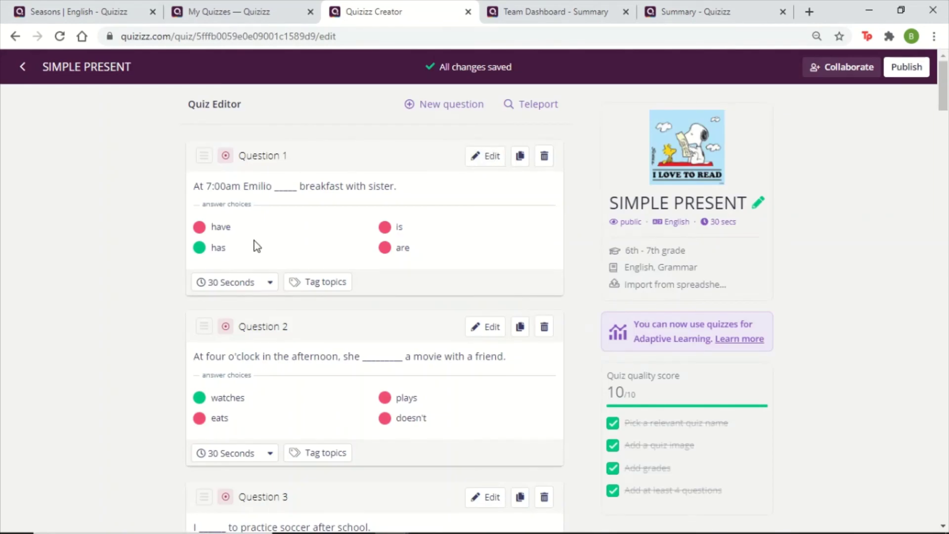
click(362, 231)
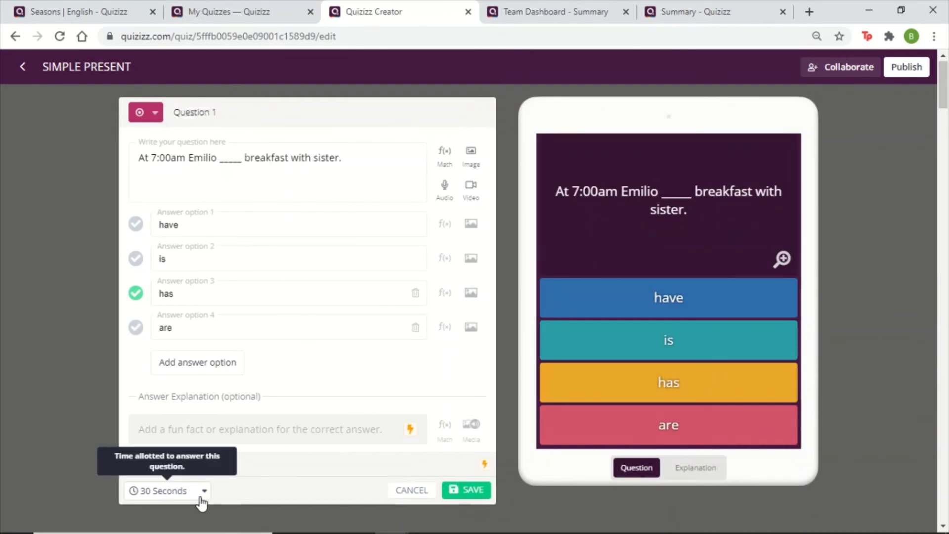
Step: Save Question 1 of the copied SIMPLE PRESENT quiz with its 30-second time limit
click(470, 485)
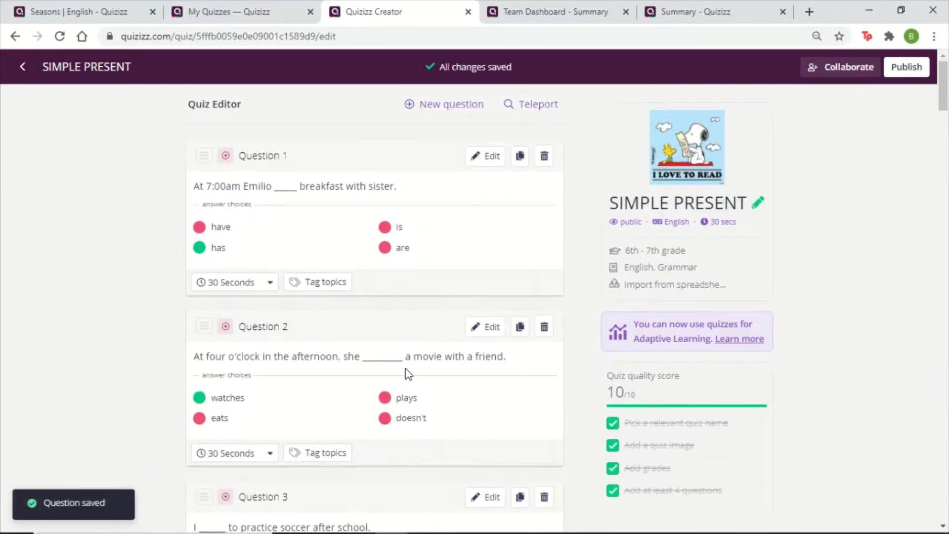
Step: Review the questions, answer choices and time limits throughout the copied SIMPLE PRESENT quiz
scroll(407, 374, down, 20)
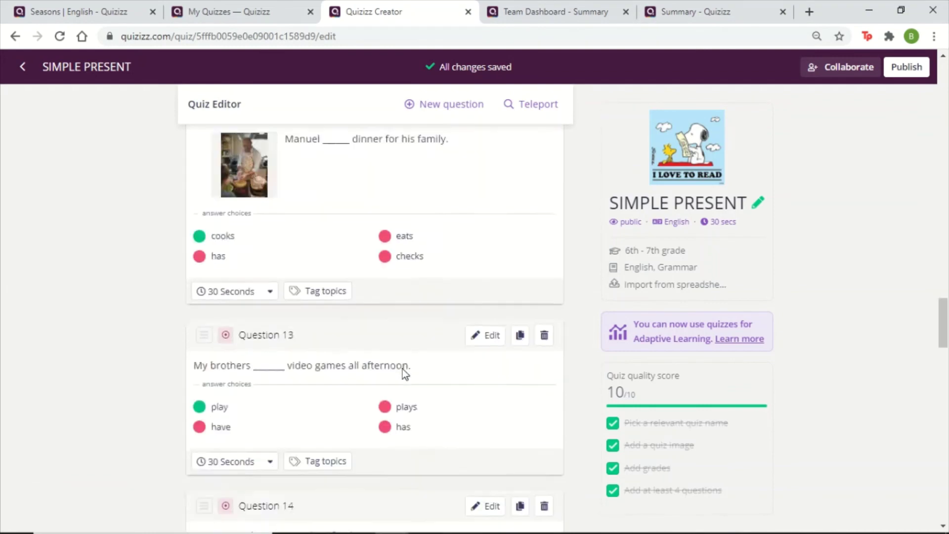
scroll(403, 369, down, 8)
scroll(403, 368, up, 20)
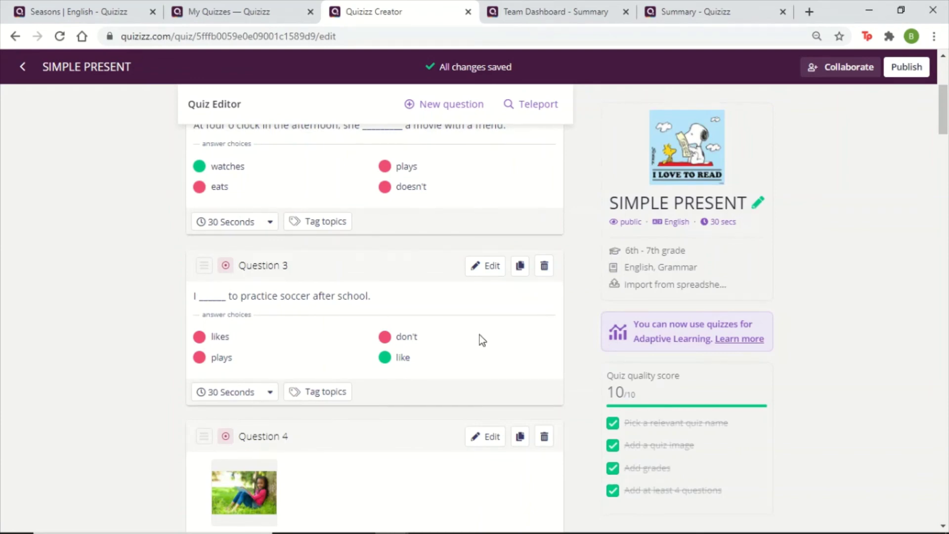
scroll(480, 334, up, 5)
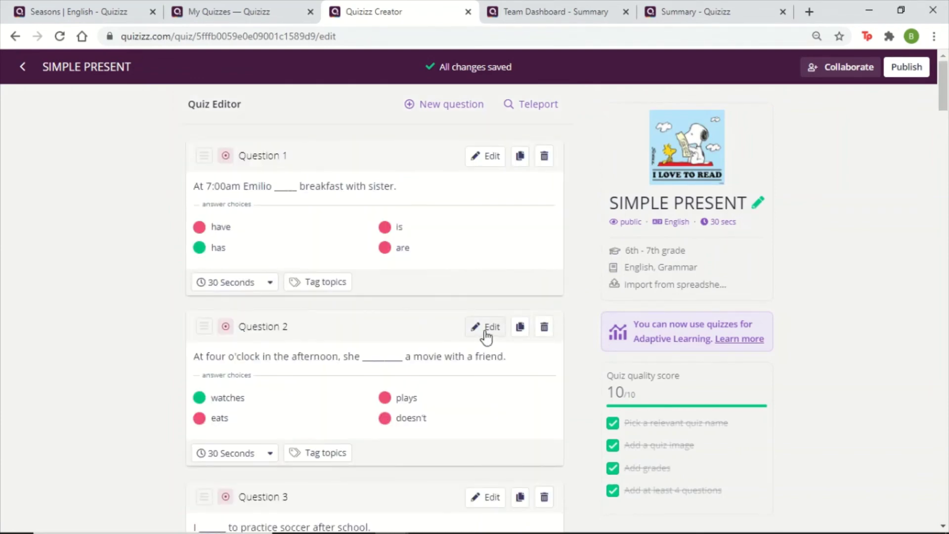
scroll(485, 334, down, 9)
scroll(488, 337, down, 15)
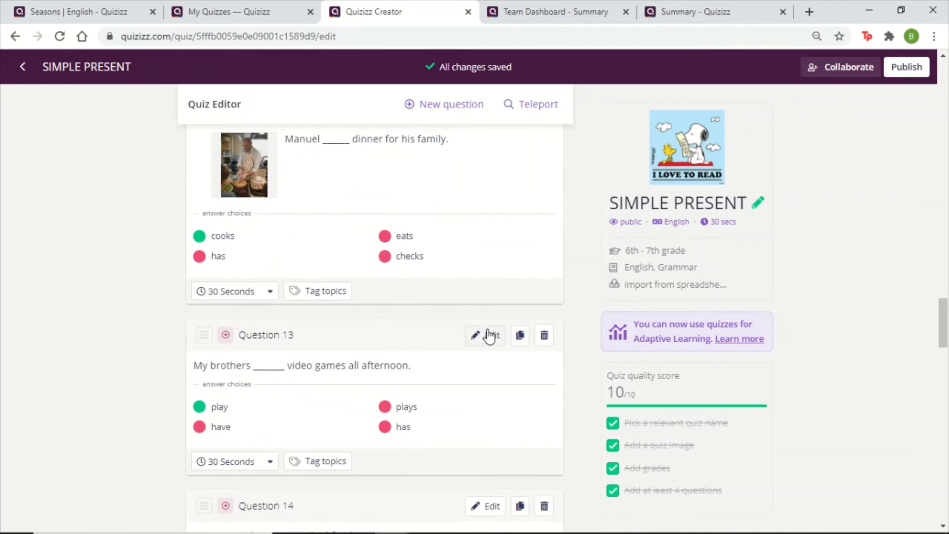
scroll(490, 336, down, 15)
scroll(488, 332, up, 20)
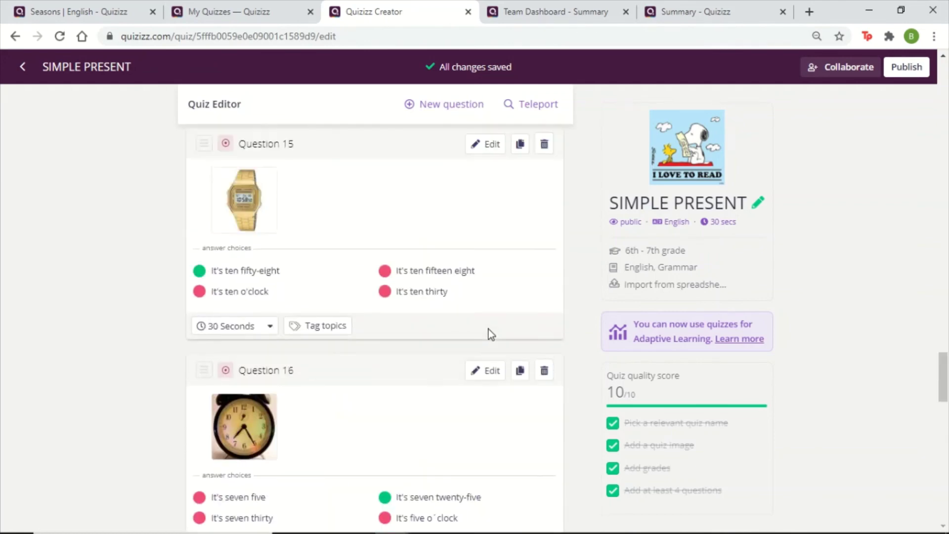